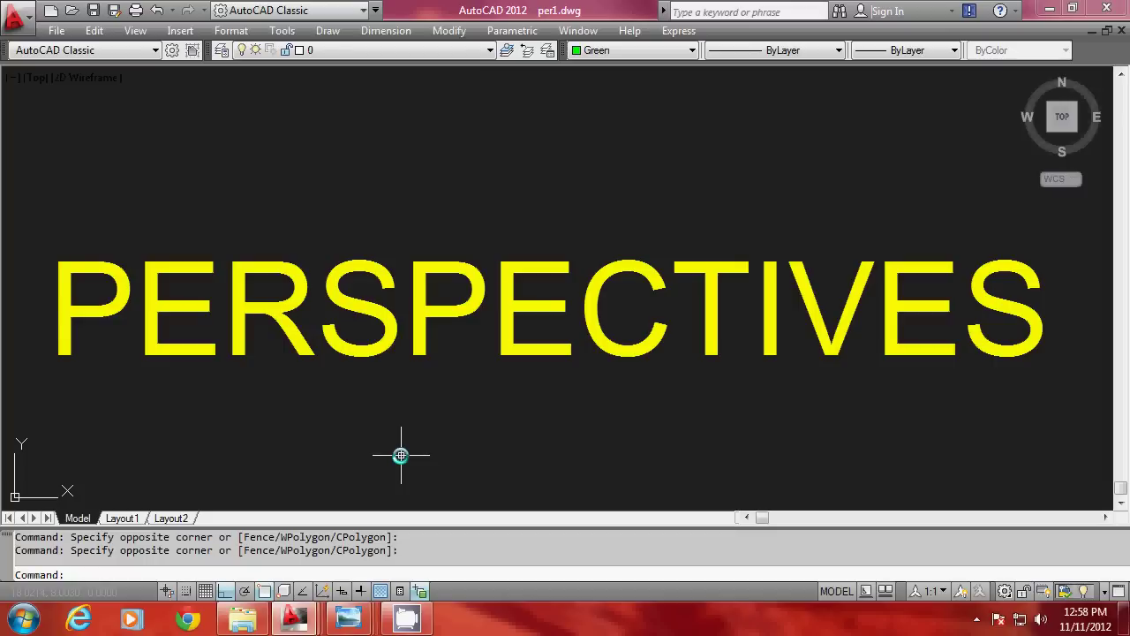
# Look at the One_point_perspective picture in the perspectives folder, then return to the per1.dwg drawing
pyautogui.click(243, 618)
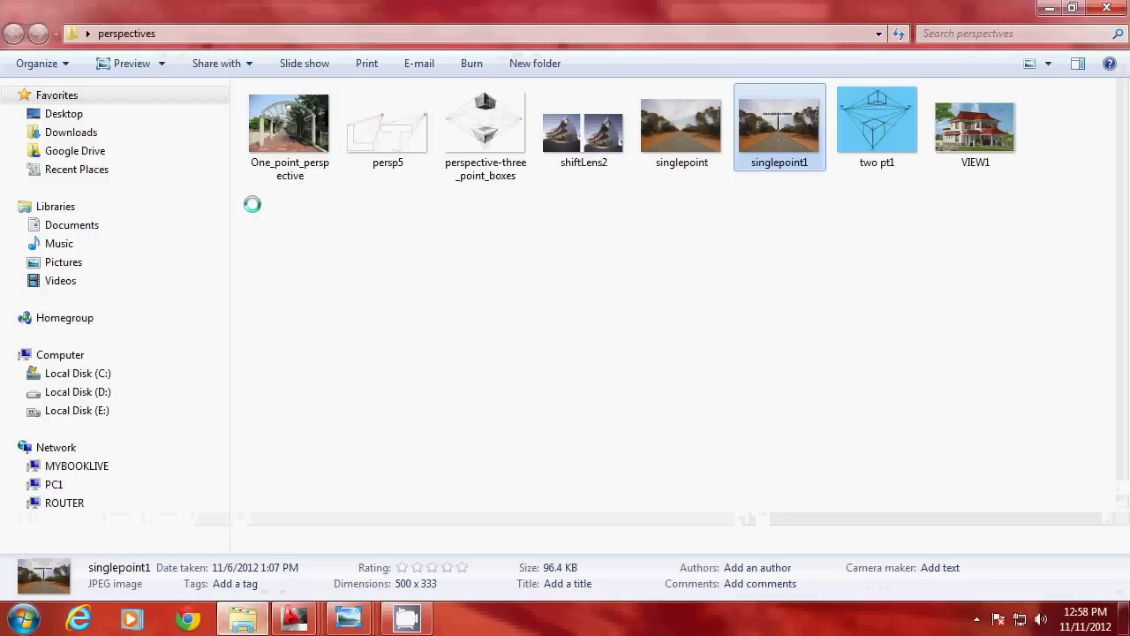
pyautogui.click(296, 139)
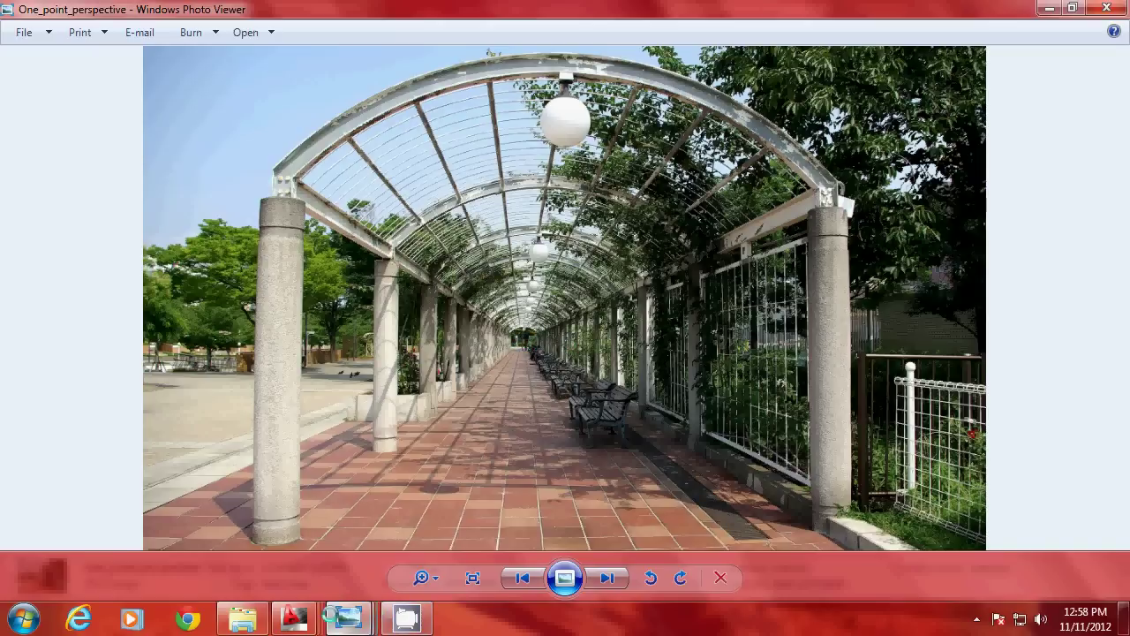
pyautogui.moveTo(298, 621)
pyautogui.click(676, 548)
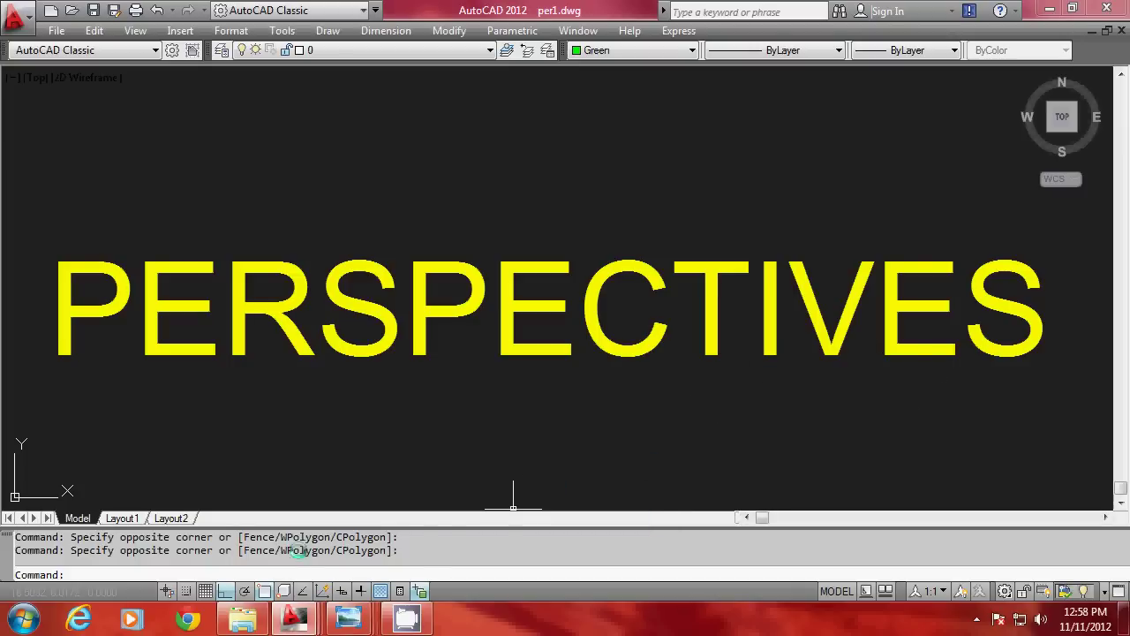
# View the singlepoint1 picture of the road and its vanishing point, then return to the per1.dwg drawing
pyautogui.click(248, 618)
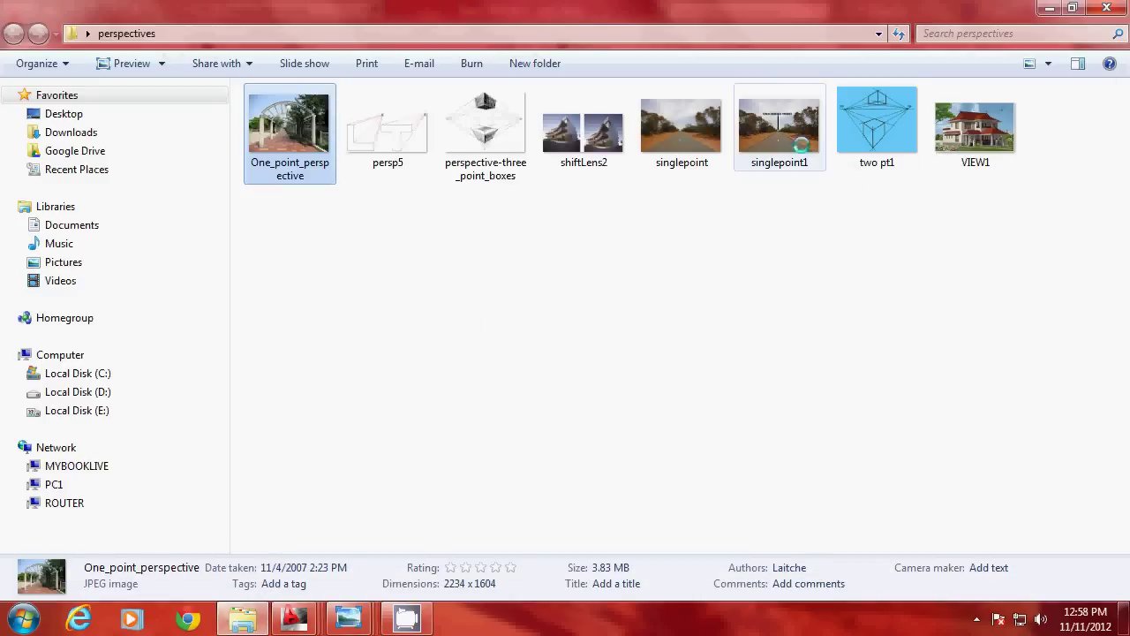
pyautogui.doubleClick(779, 128)
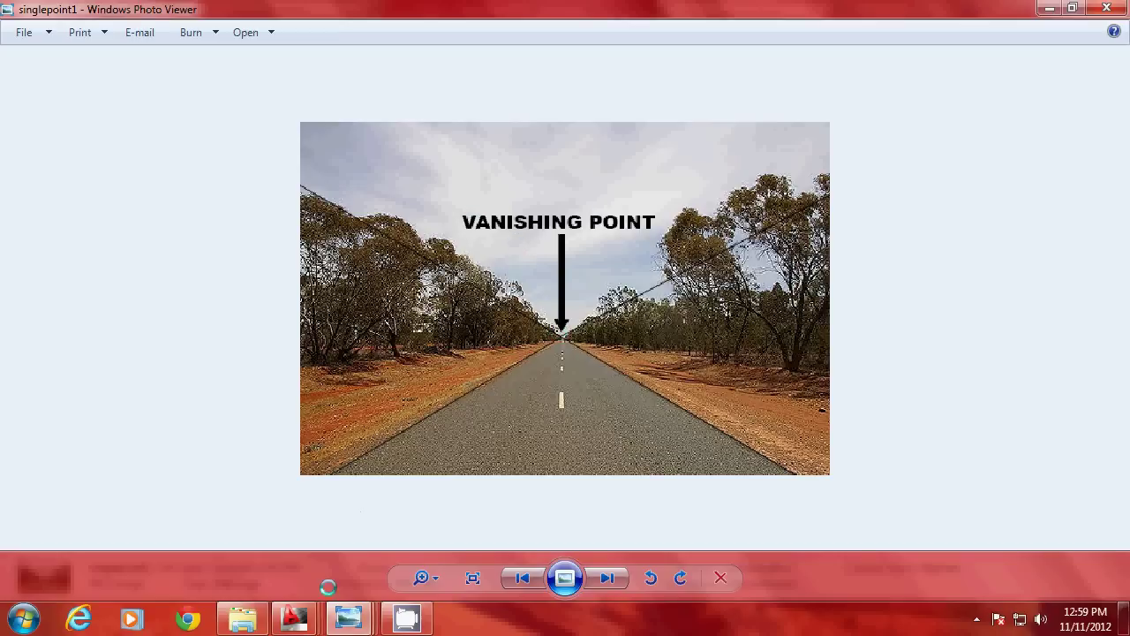
pyautogui.moveTo(294, 618)
pyautogui.click(628, 539)
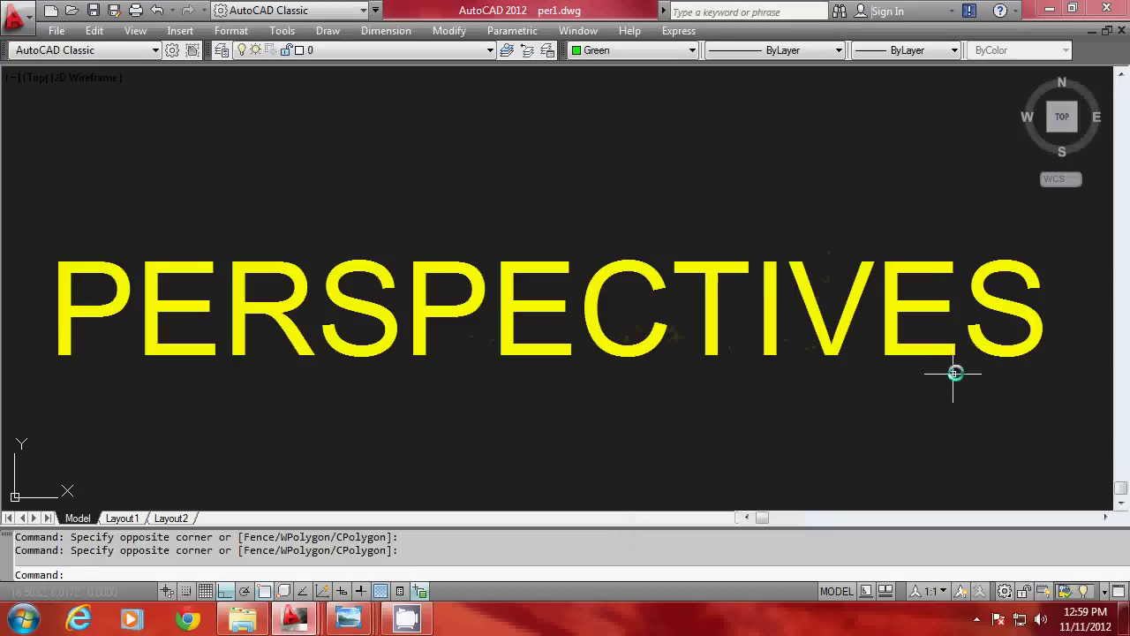
# Read the list of single, two and three point perspective types beside the PERSPECTIVES title
pyautogui.moveTo(1001, 353); pyautogui.dragTo(486, 359, button='middle')
pyautogui.moveTo(988, 301); pyautogui.dragTo(580, 321, button='middle')
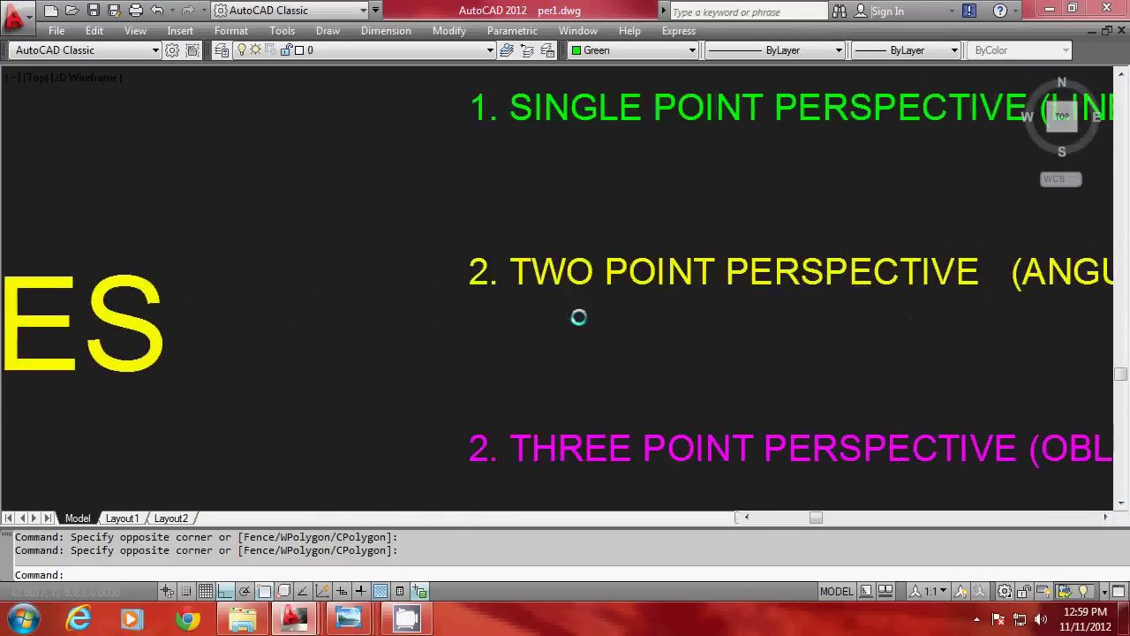
pyautogui.moveTo(851, 308); pyautogui.dragTo(606, 320, button='middle')
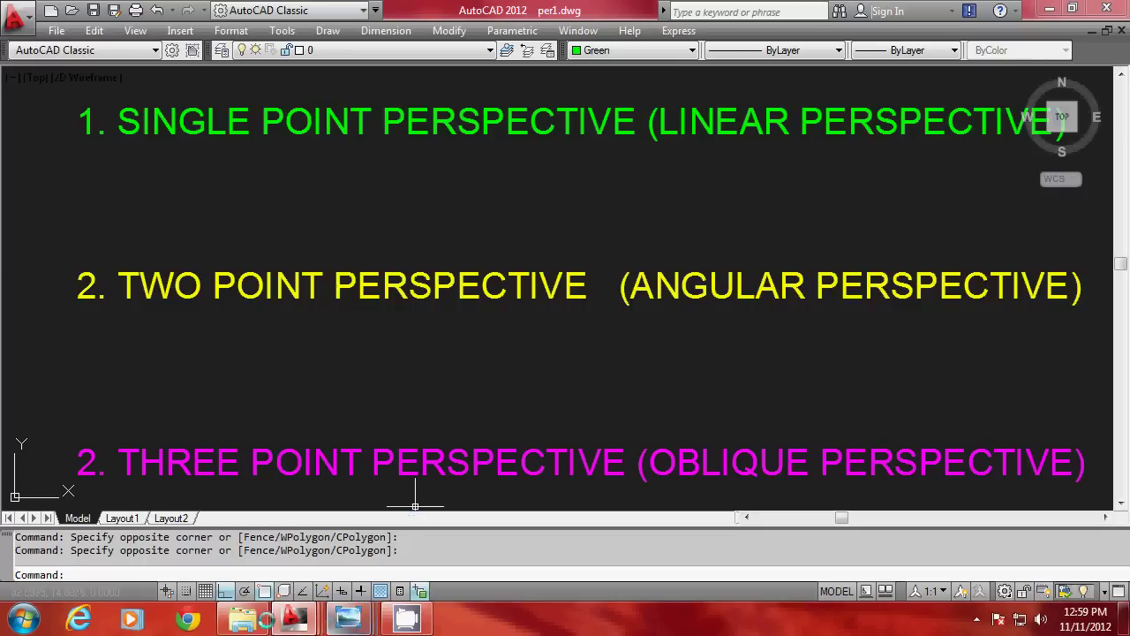
# Review the vanishing point in the singlepoint1 picture again and come back to the list in per1.dwg
pyautogui.click(243, 618)
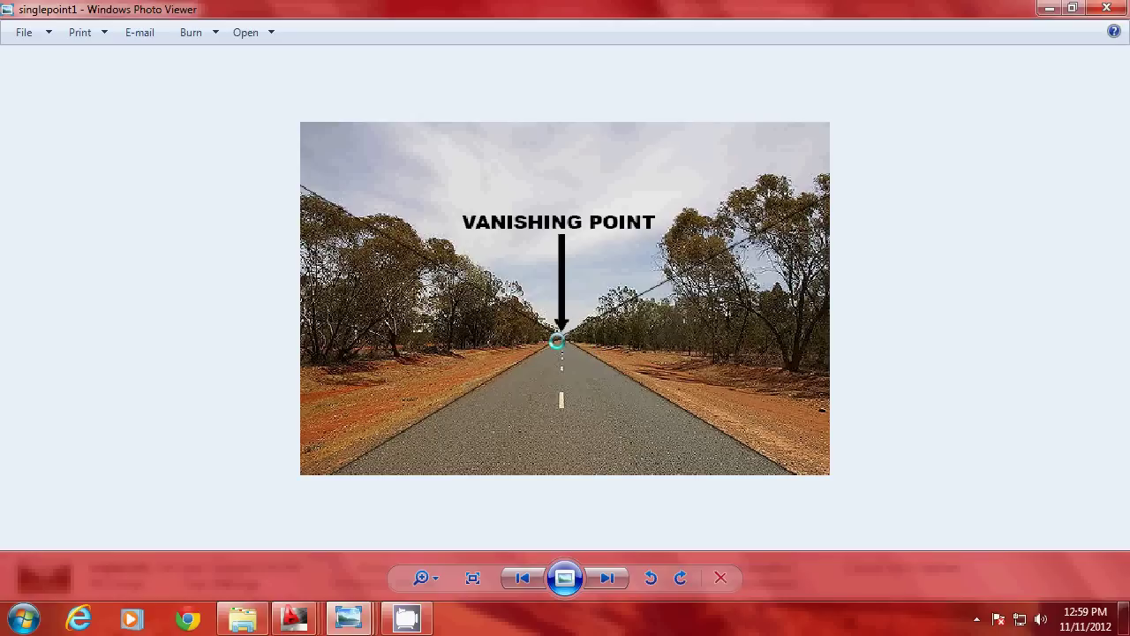
pyautogui.moveTo(295, 618)
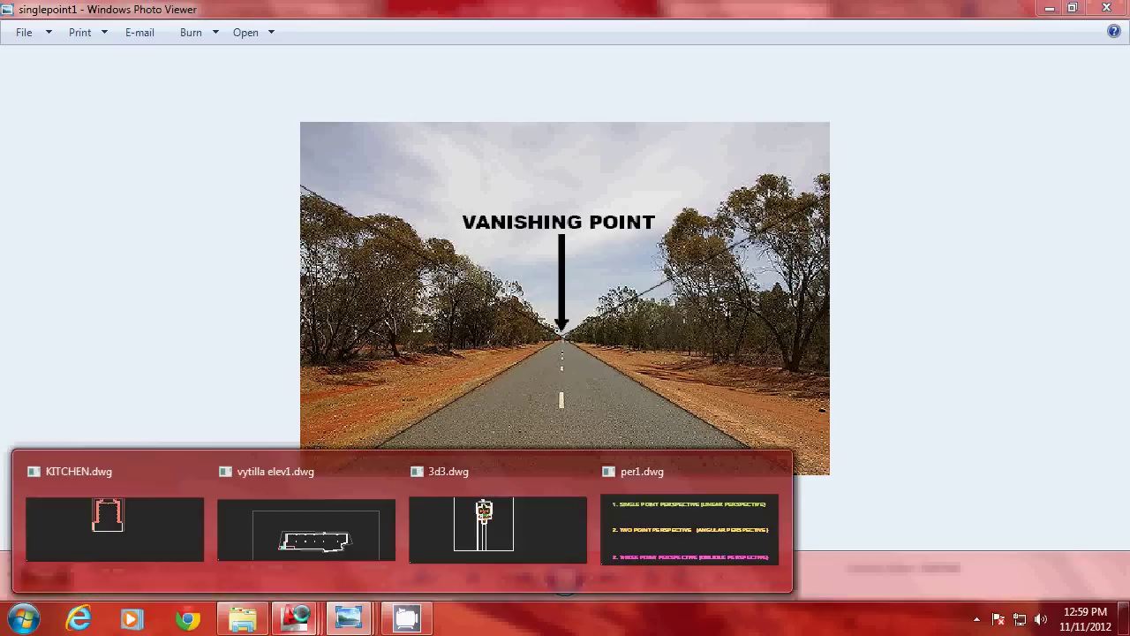
pyautogui.click(628, 539)
# Read the notes on how to get a single point perspective, including camera and target height
pyautogui.scroll(3, 824, 365)
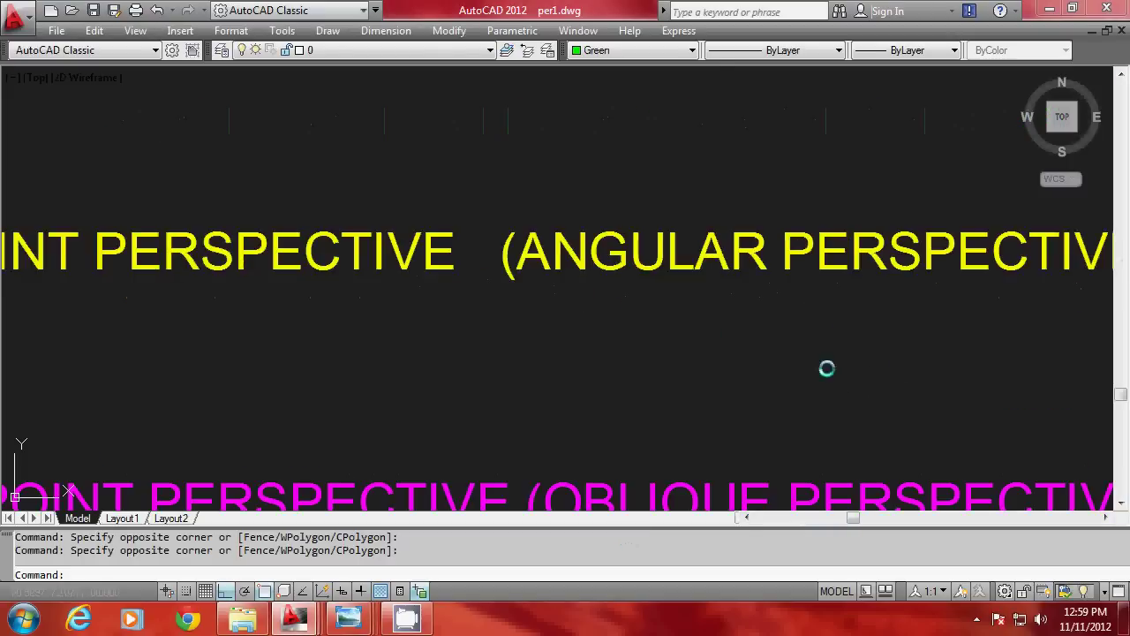
pyautogui.moveTo(547, 312)
pyautogui.mouseDown(button='middle')
pyautogui.moveTo(801, 303)
pyautogui.moveTo(354, 310)
pyautogui.moveTo(434, 321)
pyautogui.mouseUp(button='middle')
pyautogui.moveTo(704, 282)
pyautogui.mouseDown(button='middle')
pyautogui.moveTo(548, 296)
pyautogui.moveTo(575, 314)
pyautogui.moveTo(547, 291)
pyautogui.mouseUp(button='middle')
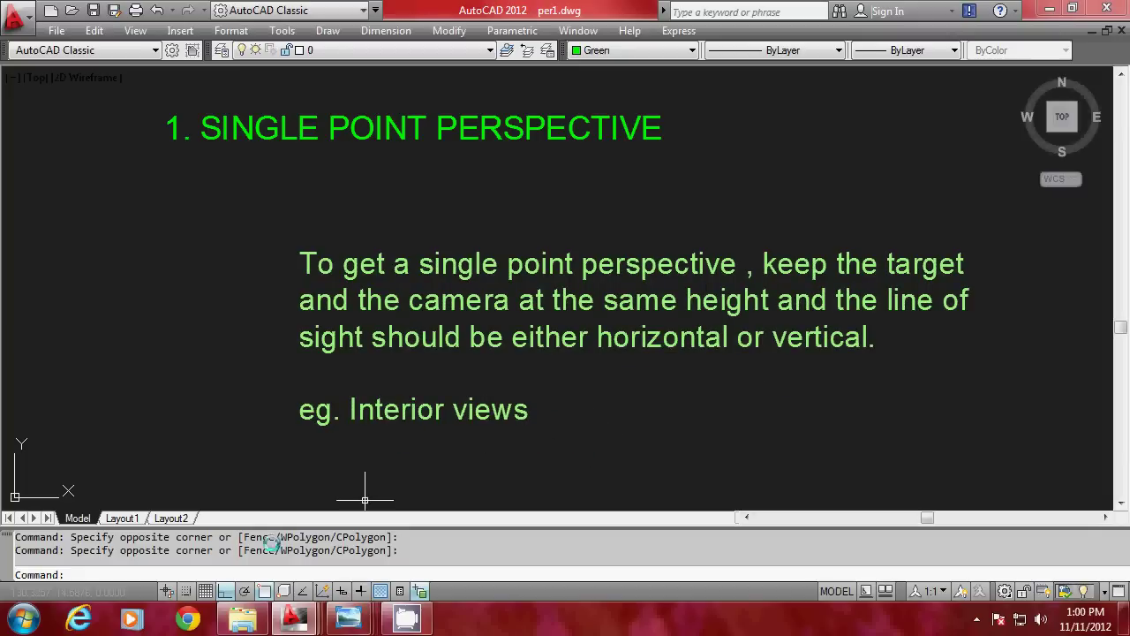
# Switch to the KITCHEN.dwg drawing
pyautogui.moveTo(284, 617)
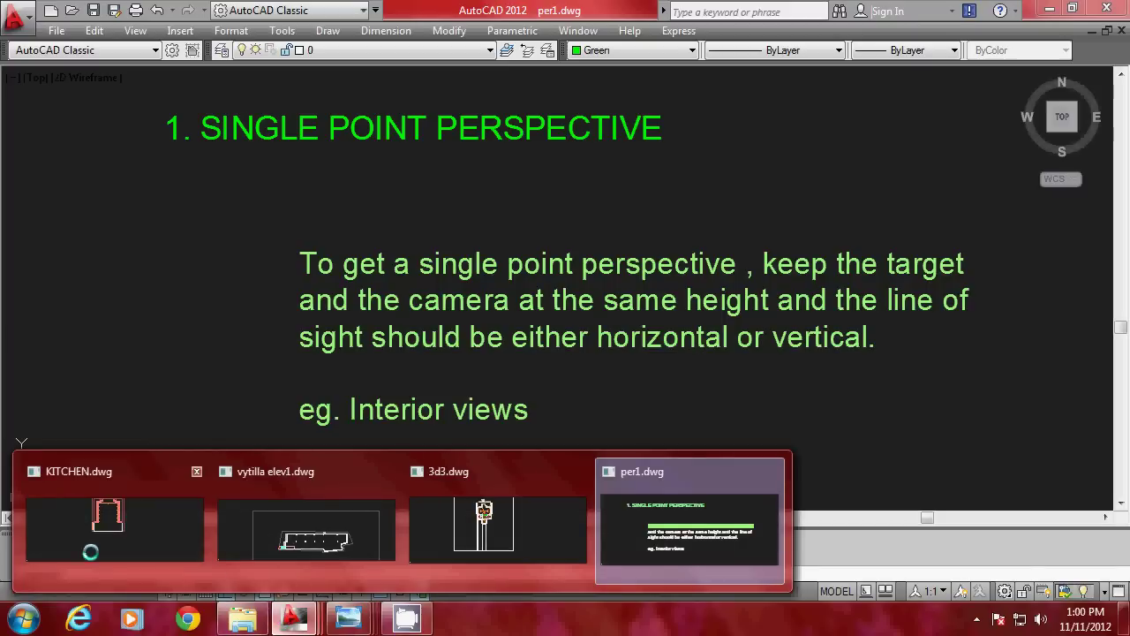
pyautogui.click(132, 521)
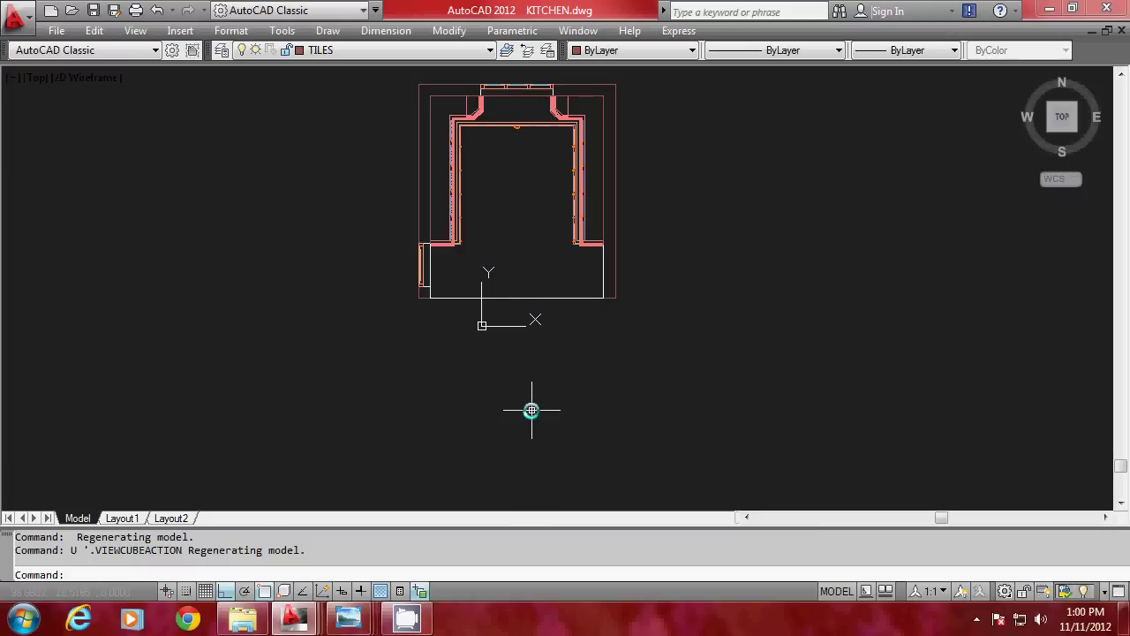
pyautogui.write('VPOINT')
pyautogui.press('Return')
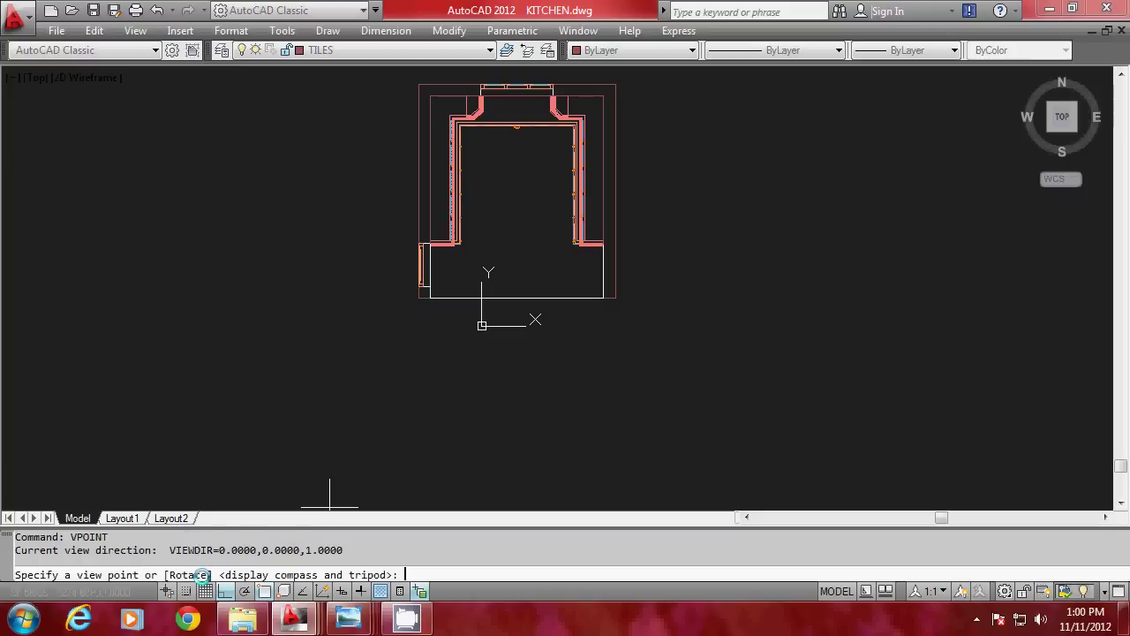
pyautogui.write('0,-1,0')
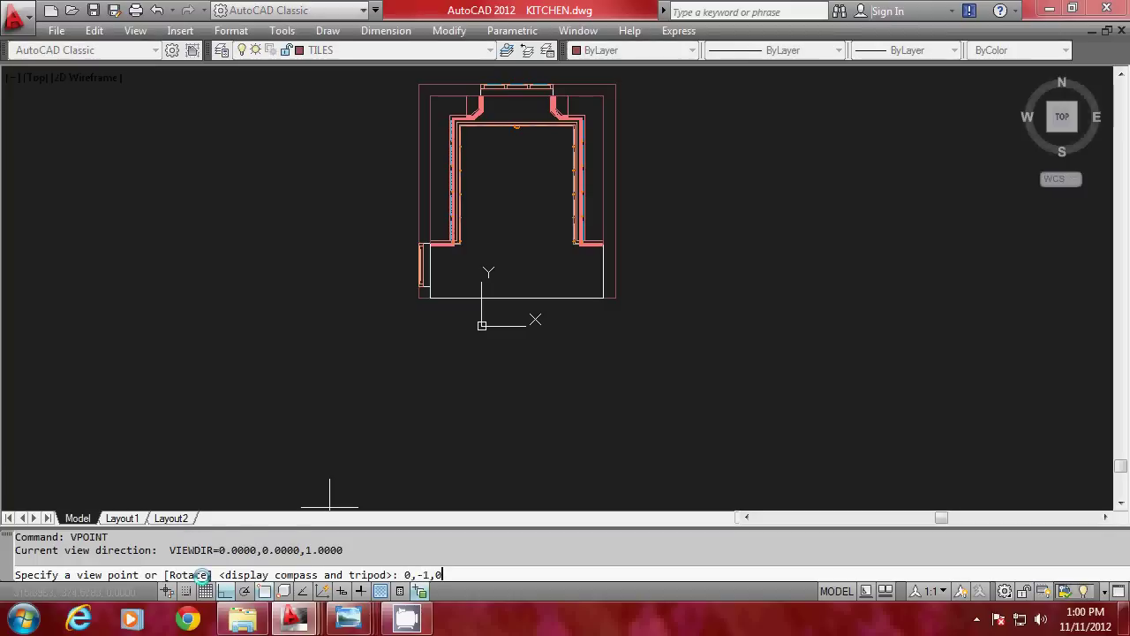
pyautogui.press('Escape')
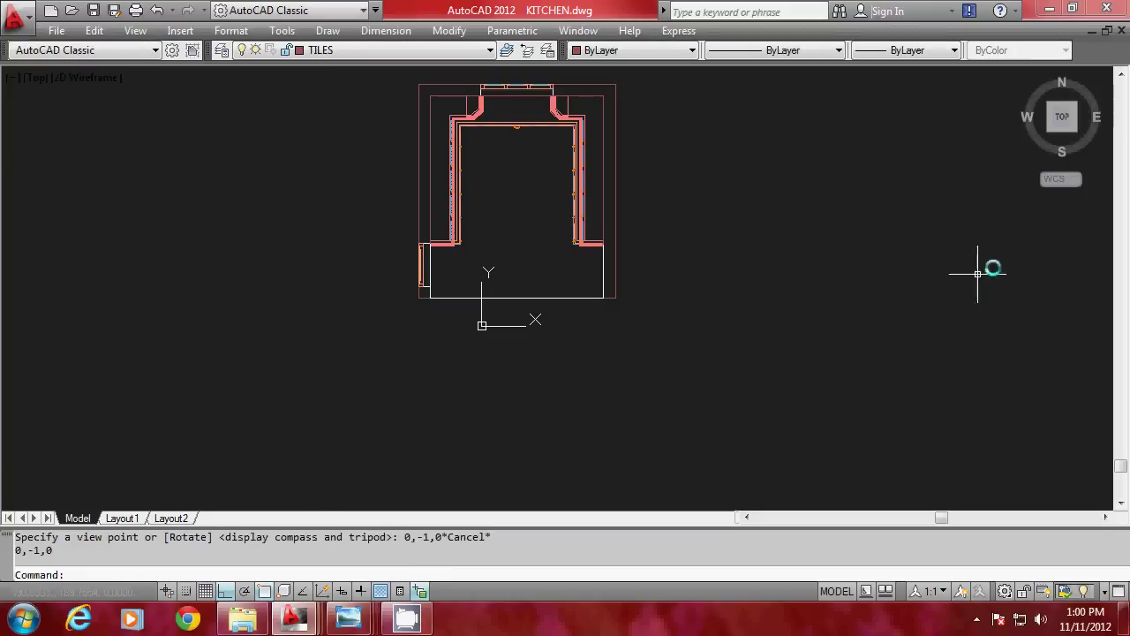
# Set the kitchen model to the front view and change its projection from Parallel to Perspective within the Orbit command
pyautogui.click(1063, 148)
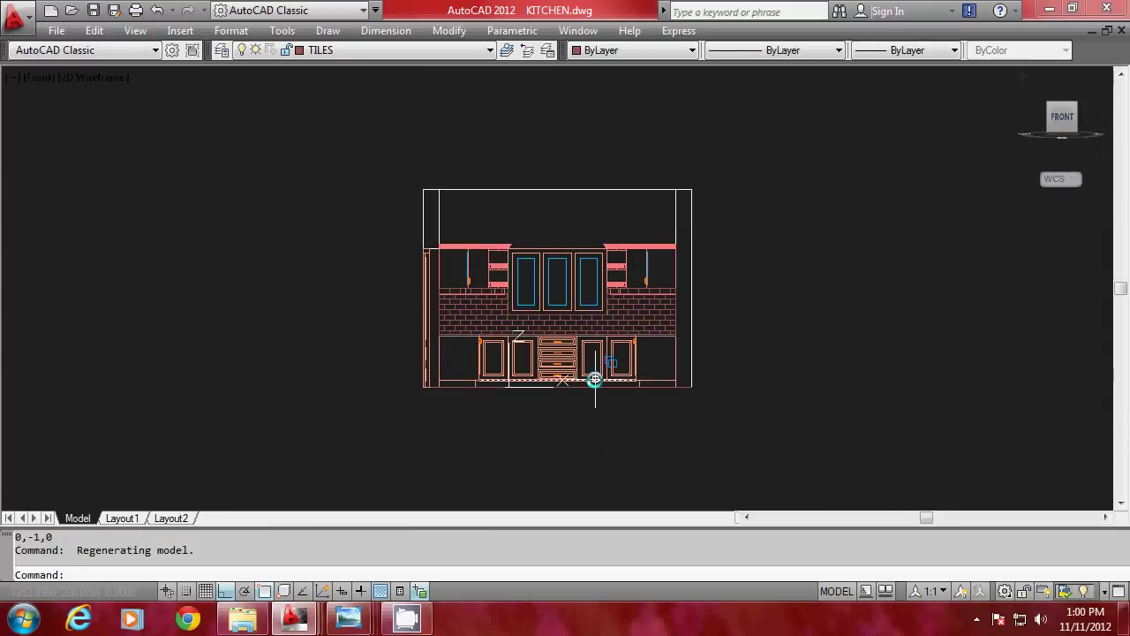
pyautogui.moveTo(594, 379)
pyautogui.write('ORBIT')
pyautogui.press('Return')
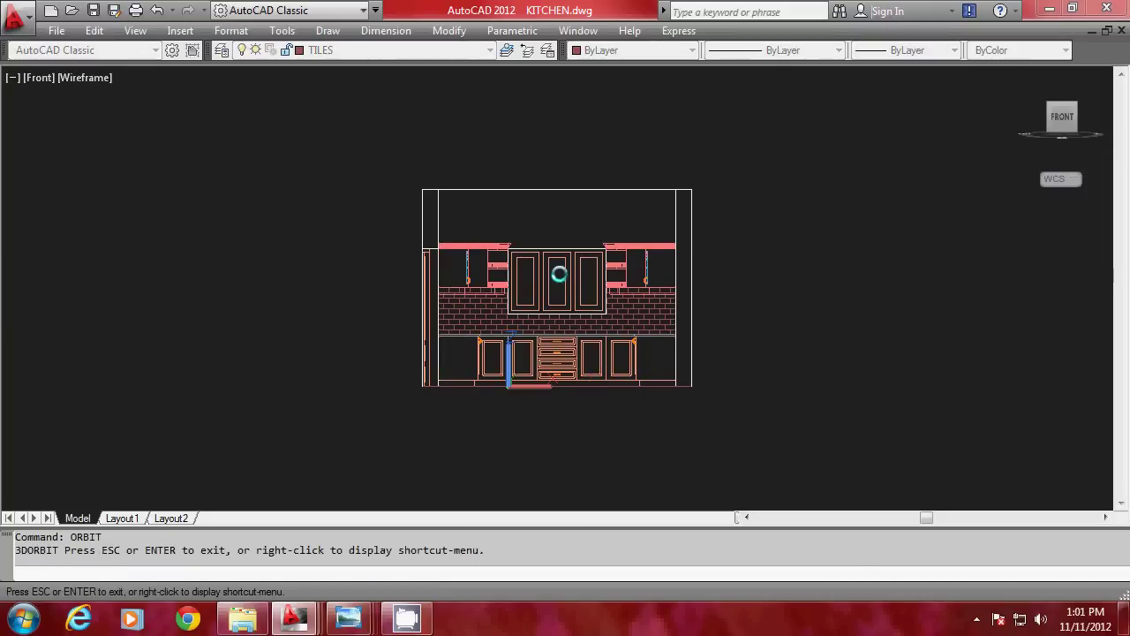
pyautogui.scroll(1, 554, 319)
pyautogui.scroll(4, 554, 319)
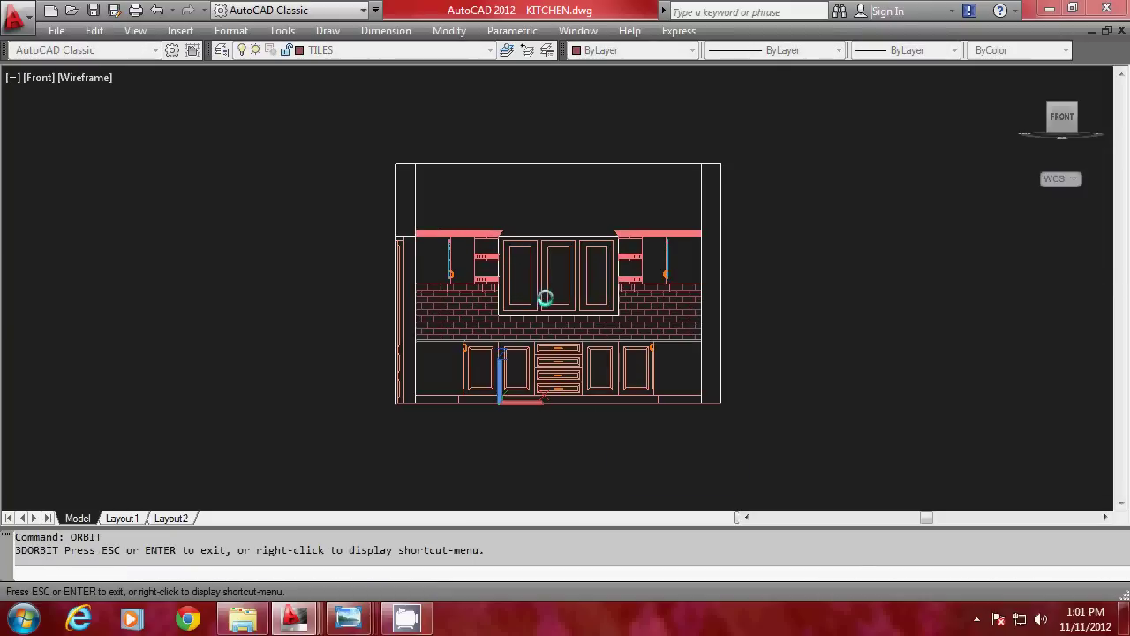
pyautogui.rightClick(560, 279)
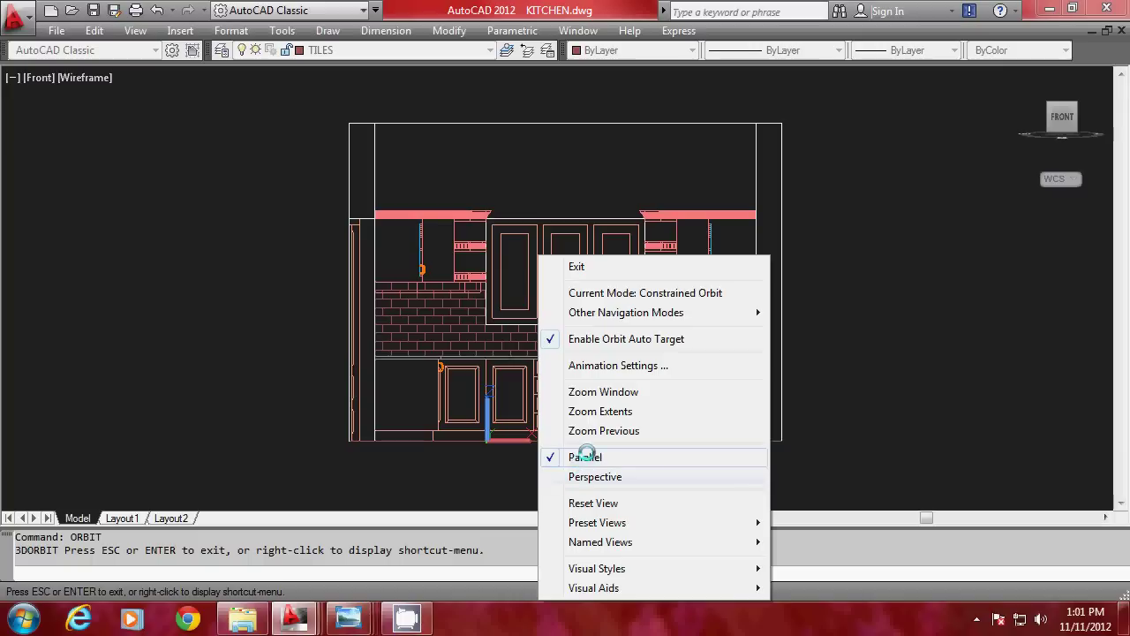
pyautogui.click(575, 475)
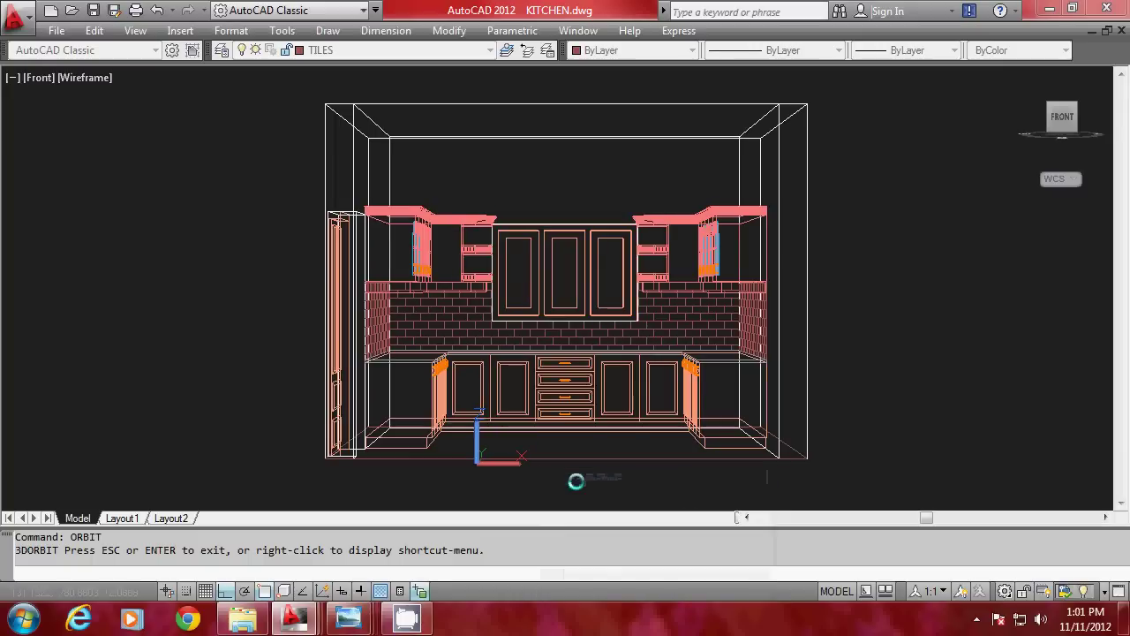
pyautogui.scroll(3, 570, 345)
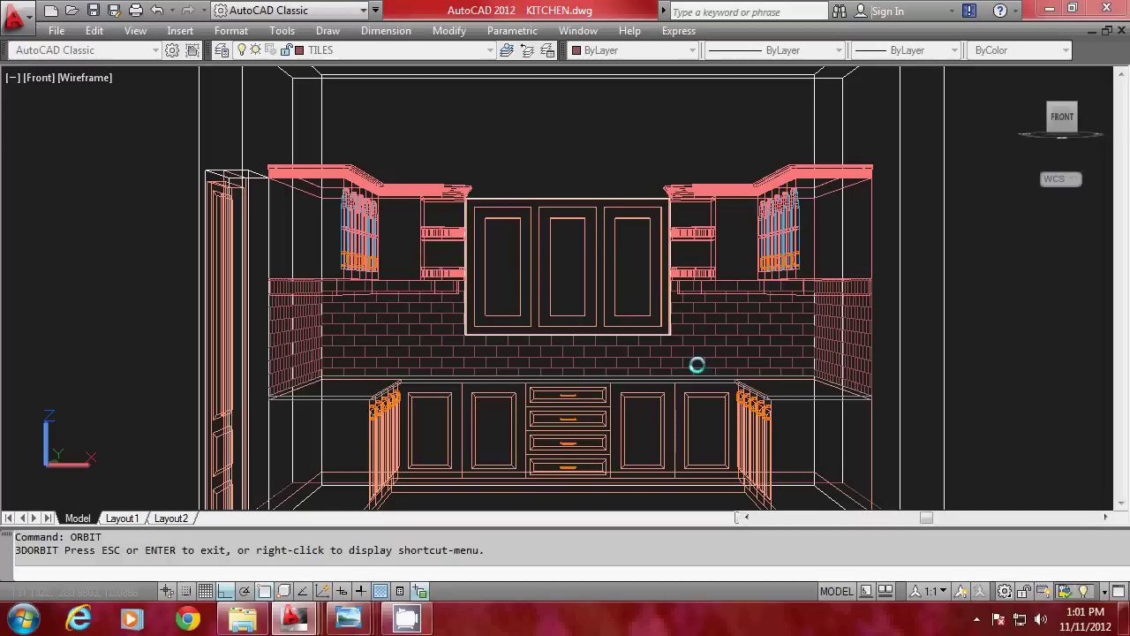
pyautogui.rightClick(696, 338)
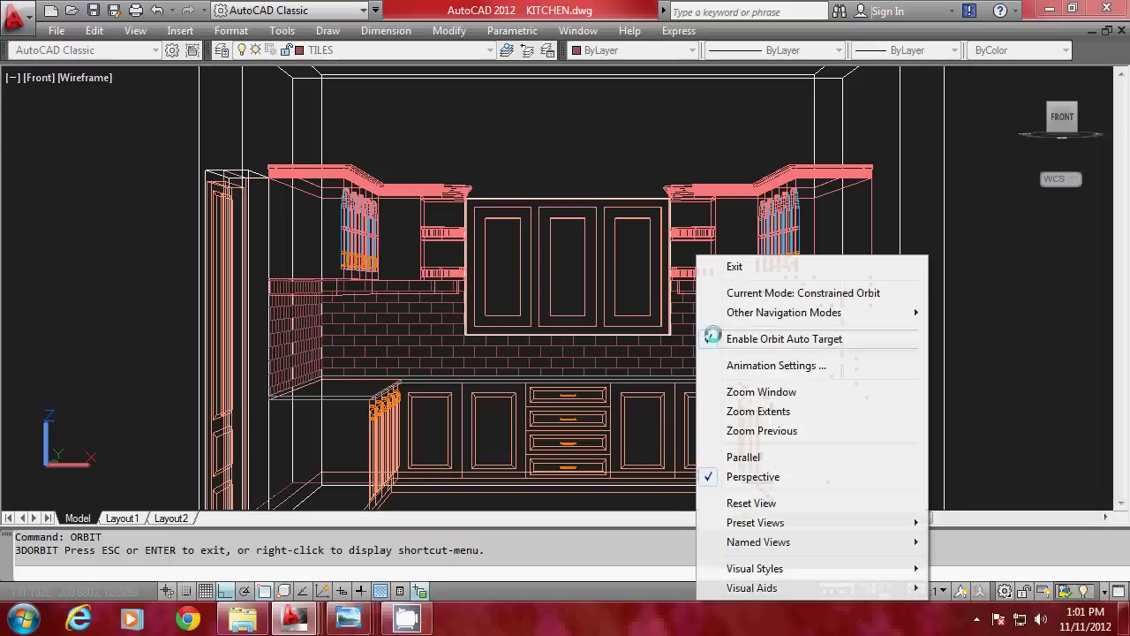
pyautogui.click(742, 267)
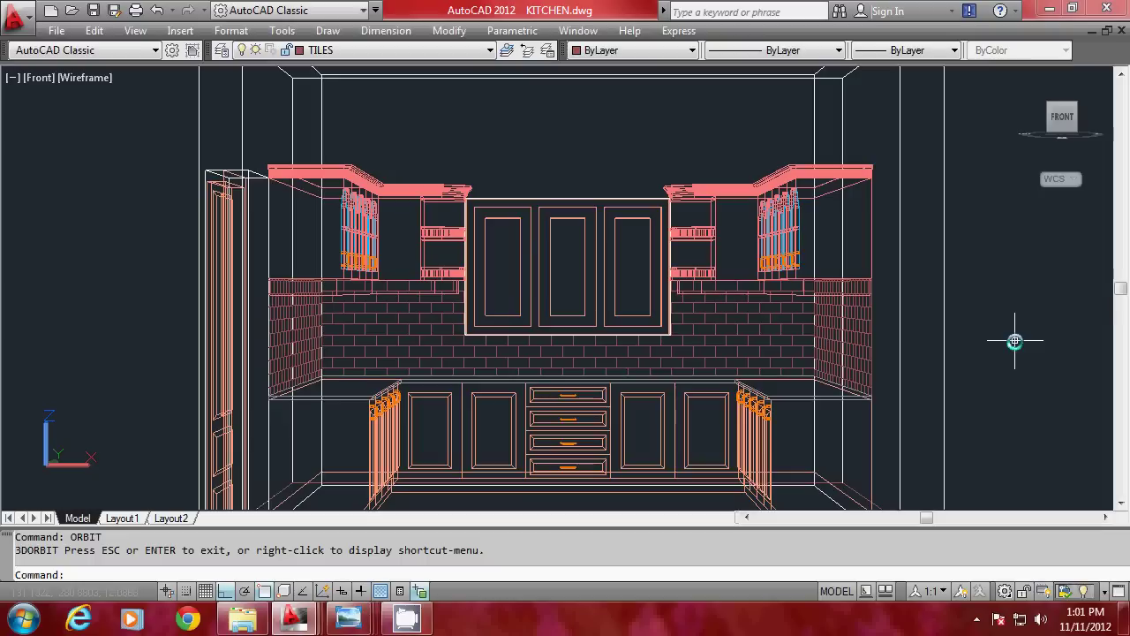
# Return the kitchen model to the plan view of the current UCS
pyautogui.write('PLAN')
pyautogui.press('Return')
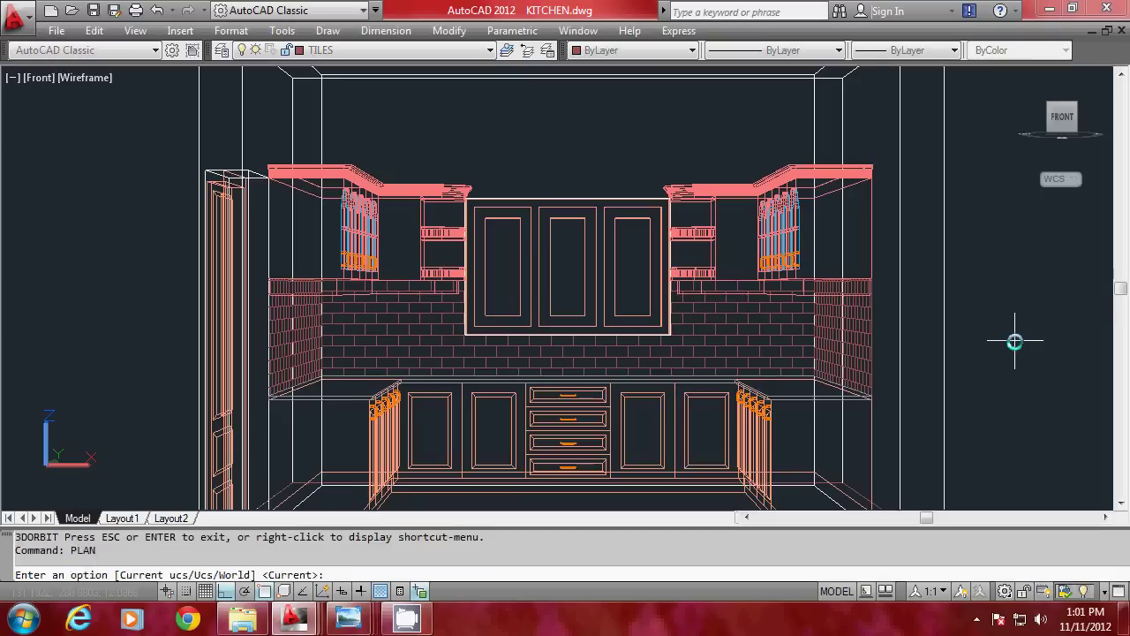
pyautogui.press('Return')
pyautogui.scroll(-5, 264, 301)
pyautogui.scroll(2, 315, 332)
pyautogui.moveTo(315, 335); pyautogui.dragTo(505, 222, button='middle')
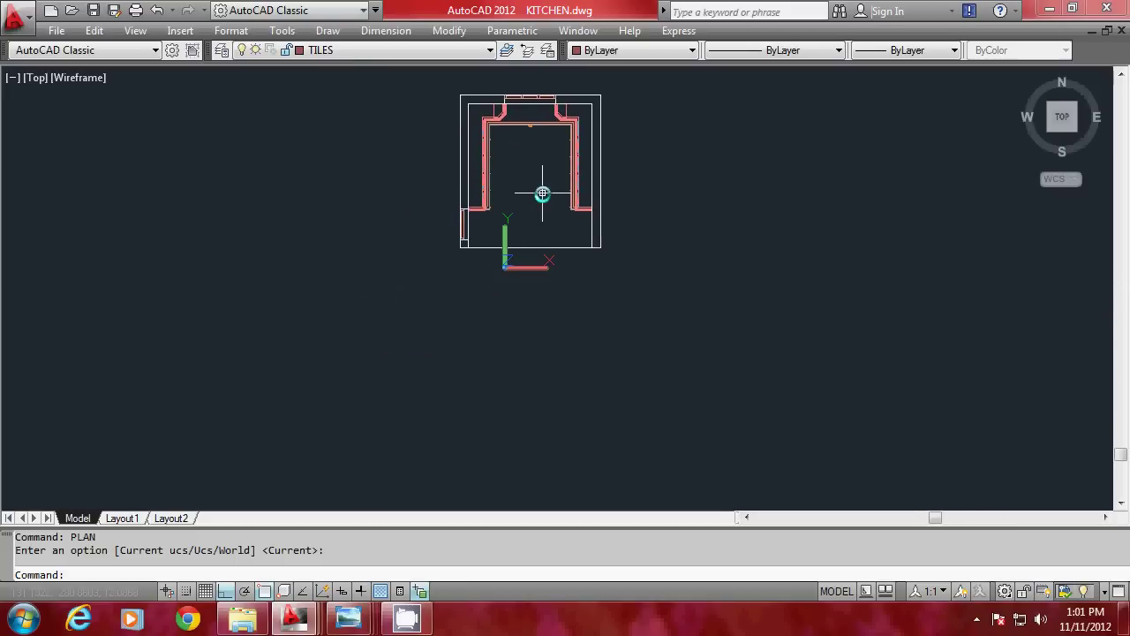
# Run Hide on the kitchen plan, then set the visual style to 2D Wireframe
pyautogui.click(135, 30)
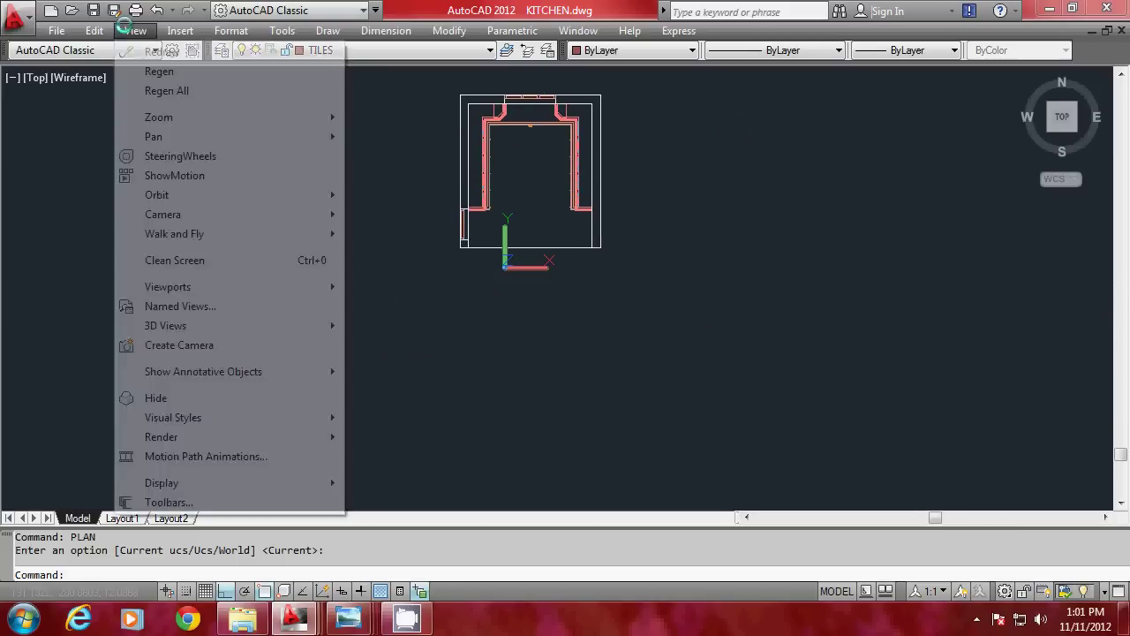
pyautogui.click(239, 397)
pyautogui.click(135, 30)
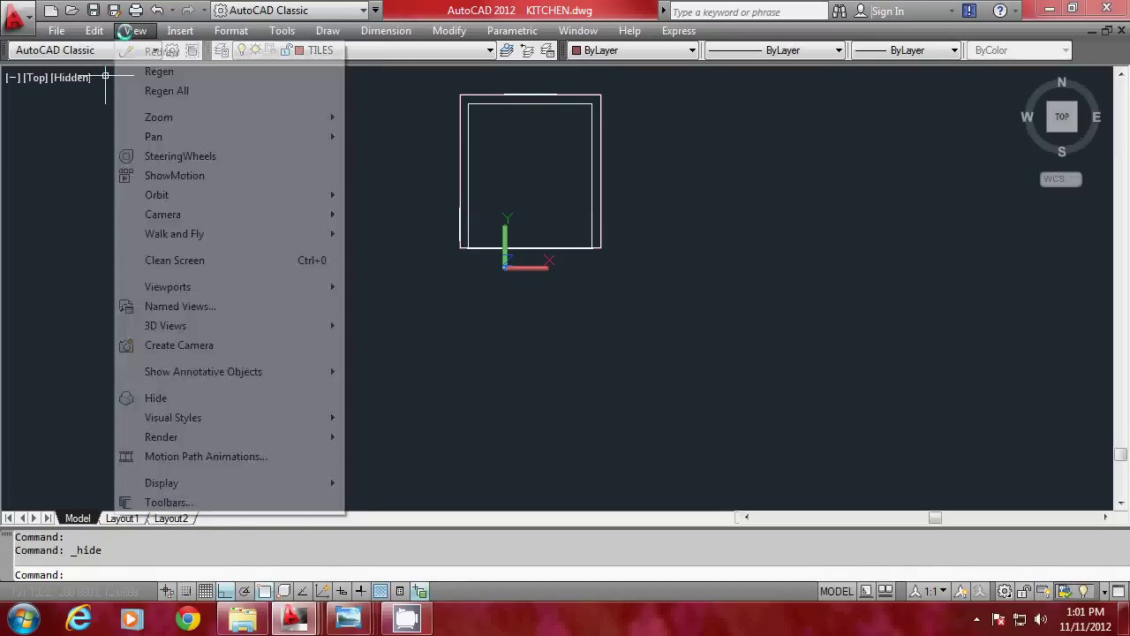
pyautogui.moveTo(209, 419)
pyautogui.click(370, 205)
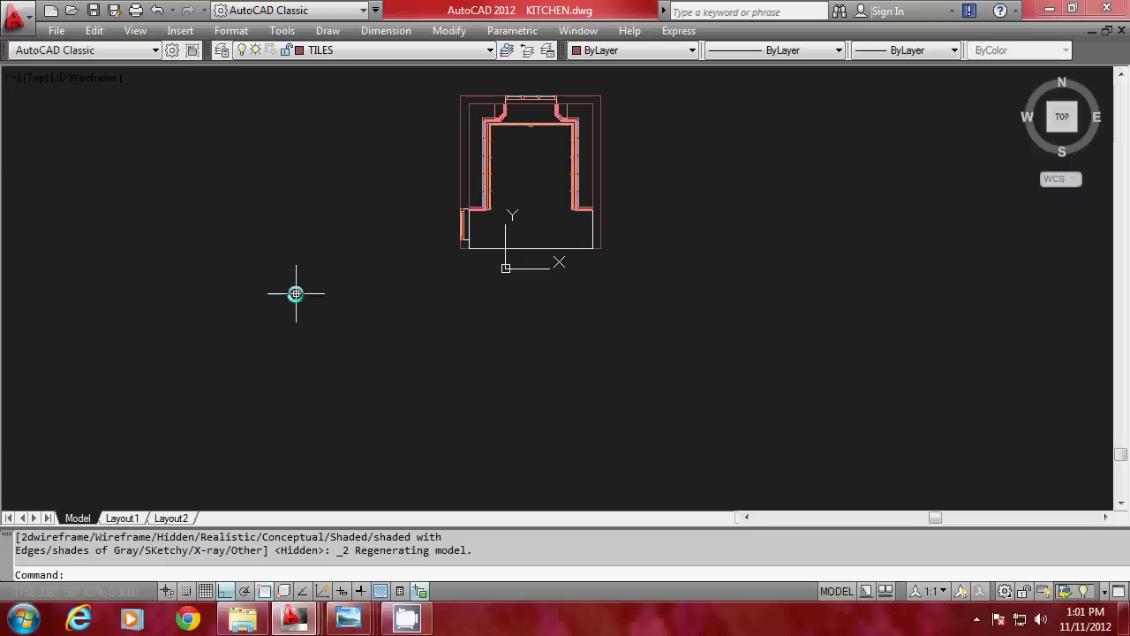
# Start DVIEW on the entire kitchen model and choose its Points option
pyautogui.write('DVIEW')
pyautogui.press('Return')
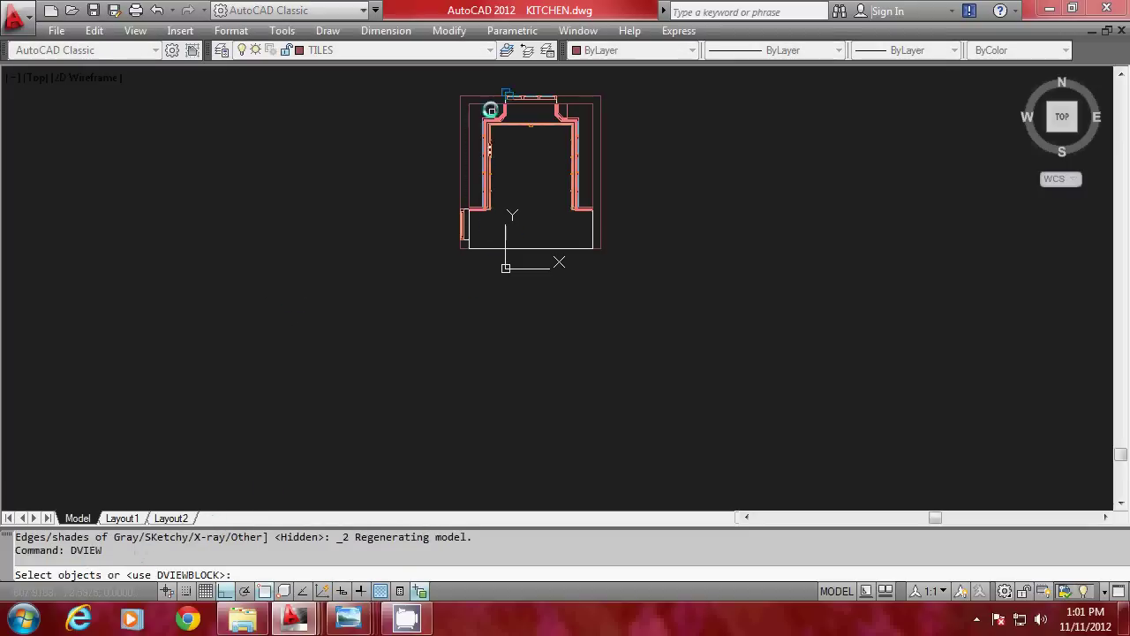
pyautogui.click(412, 83)
pyautogui.click(650, 281)
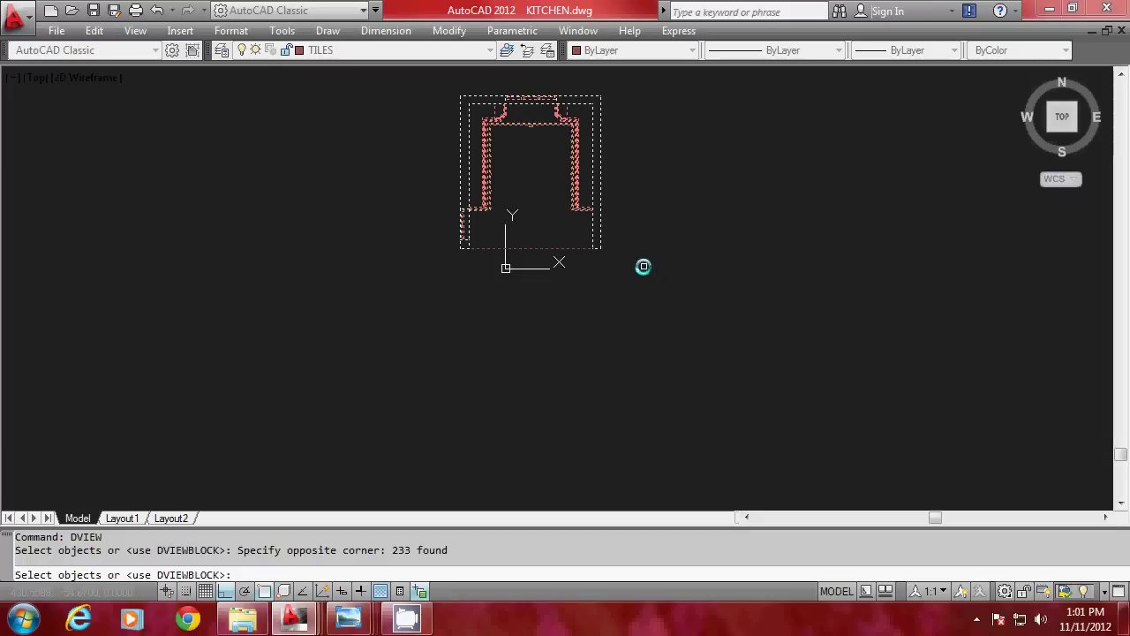
pyautogui.press('Return')
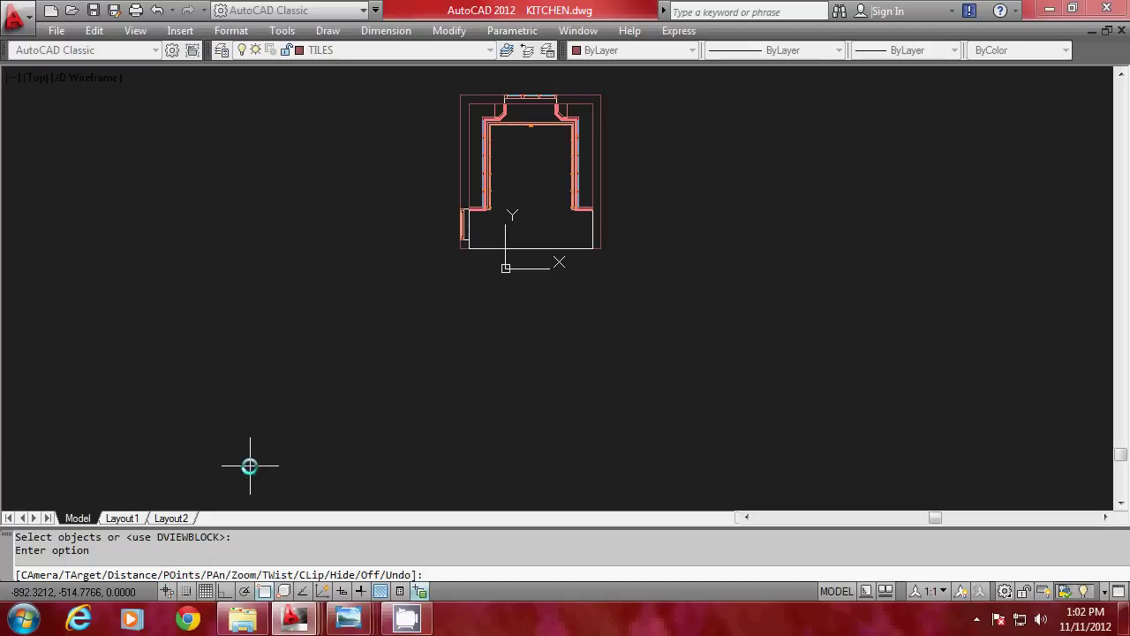
pyautogui.write('PO')
pyautogui.press('Return')
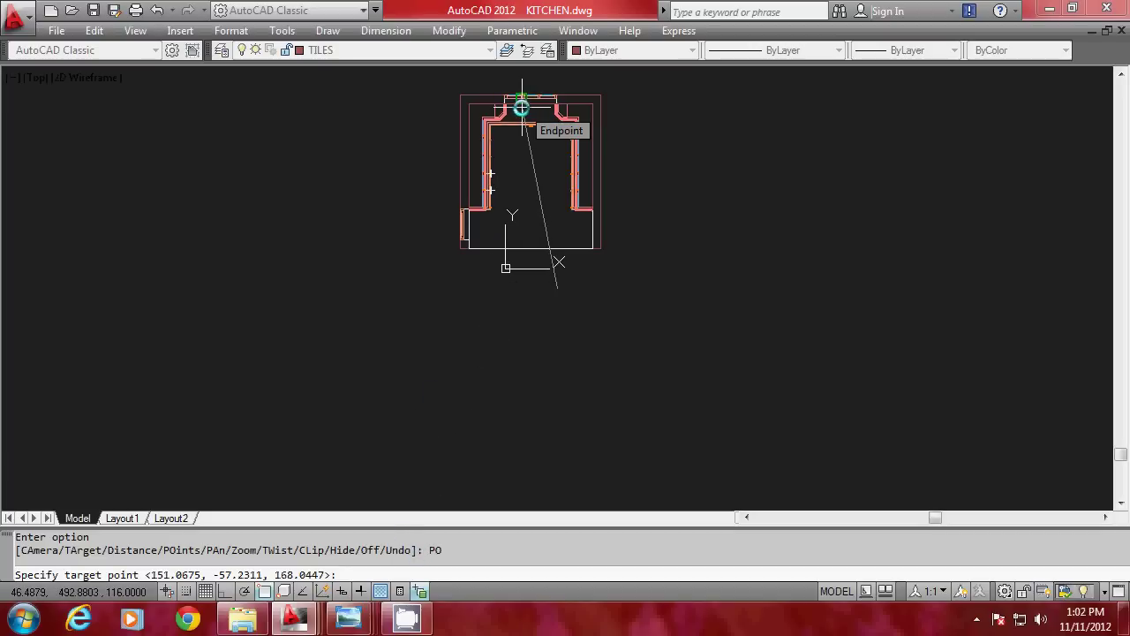
# Turn off object snap and try to place the target at the kitchen's back wall using an .XY point filter
pyautogui.keyDown('shift'); pyautogui.rightClick(667, 134); pyautogui.keyUp('shift')
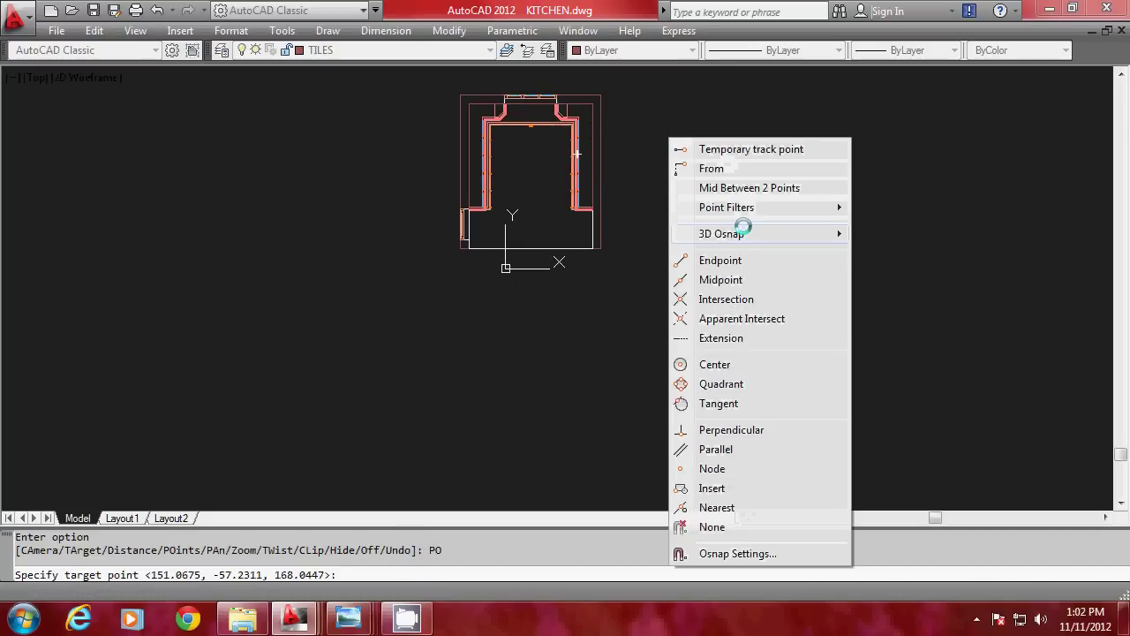
pyautogui.moveTo(750, 207)
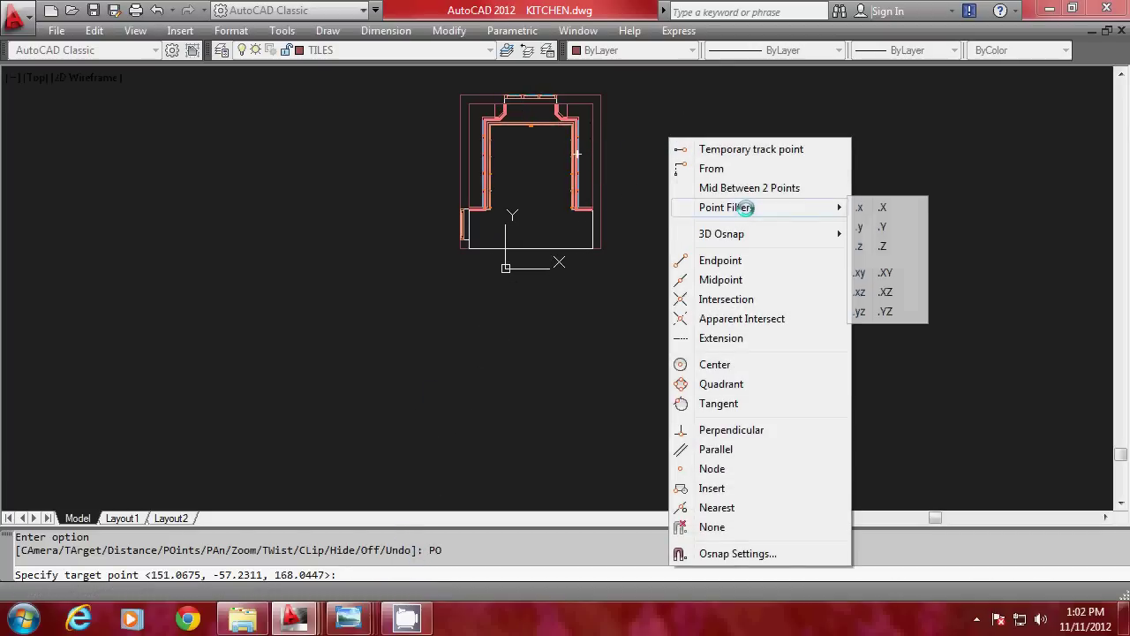
pyautogui.click(884, 275)
pyautogui.press('F3')
pyautogui.click(530, 120)
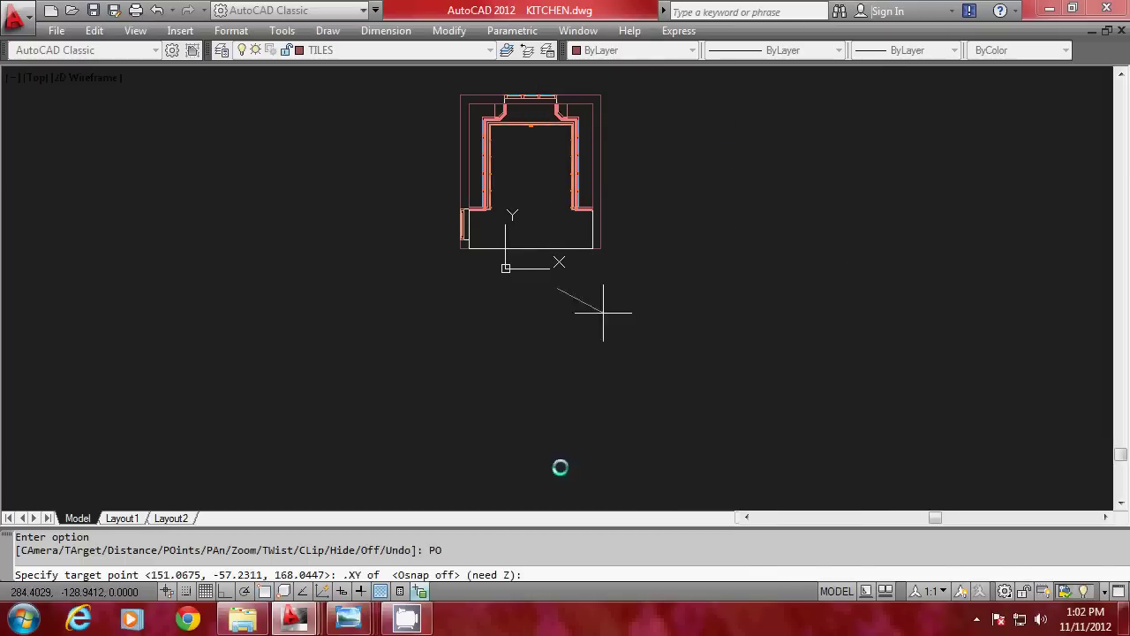
pyautogui.write('150\\')
pyautogui.press('Return')
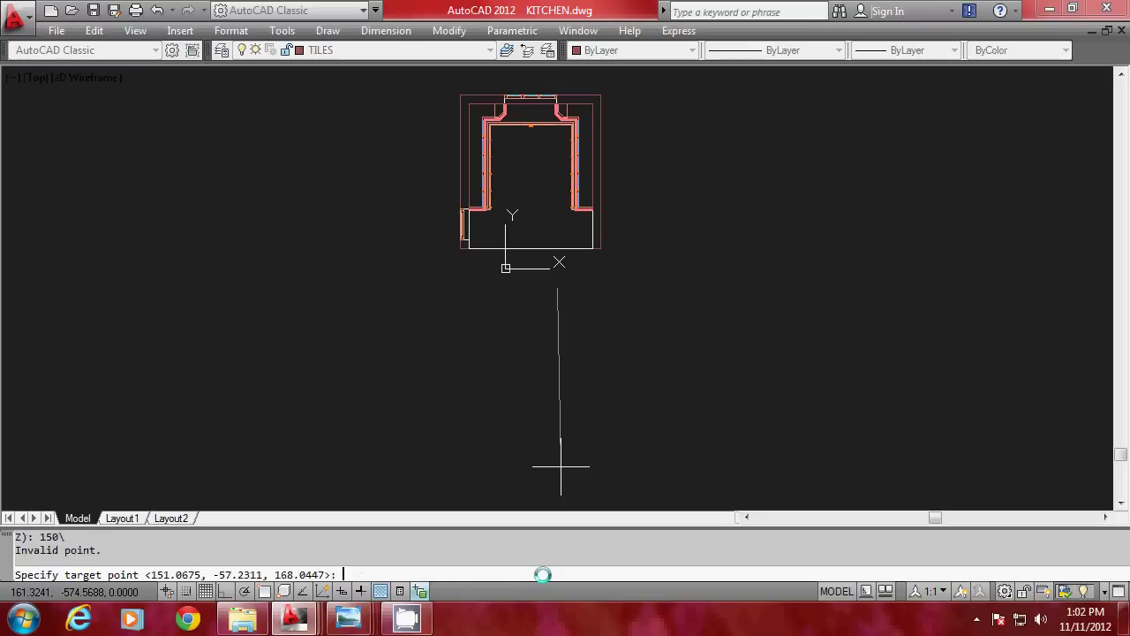
# Place the target at the middle of the kitchen's back wall with an .XY filter and a Z height of 150
pyautogui.write('.x')
pyautogui.press('BackSpace')
pyautogui.write('x')
pyautogui.press('BackSpace')
pyautogui.write('xy')
pyautogui.press('Return')
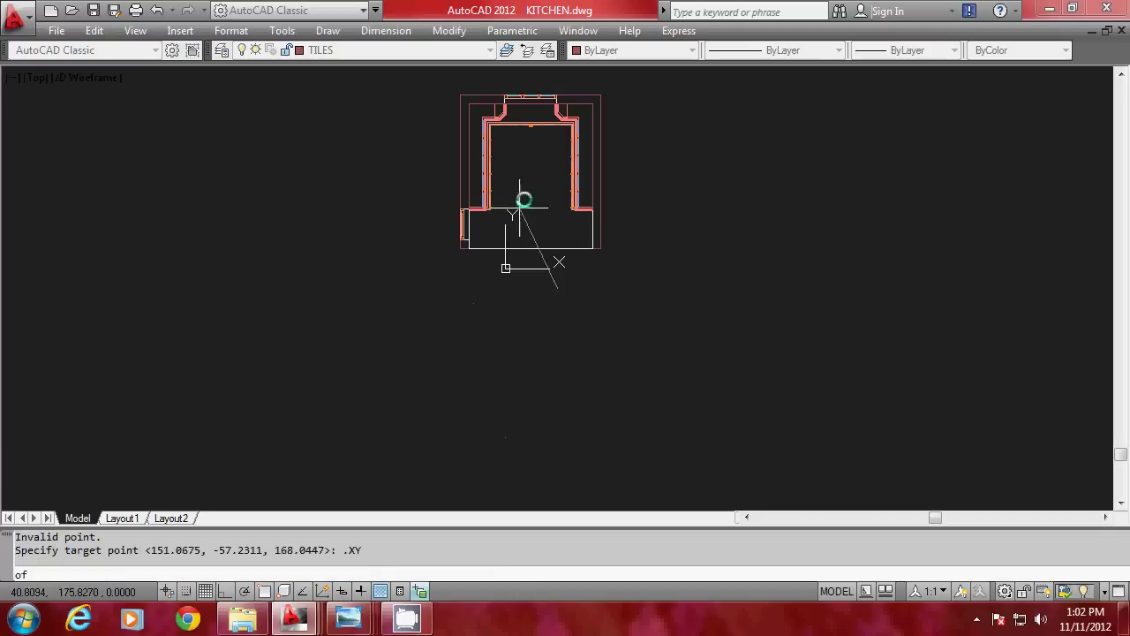
pyautogui.click(533, 112)
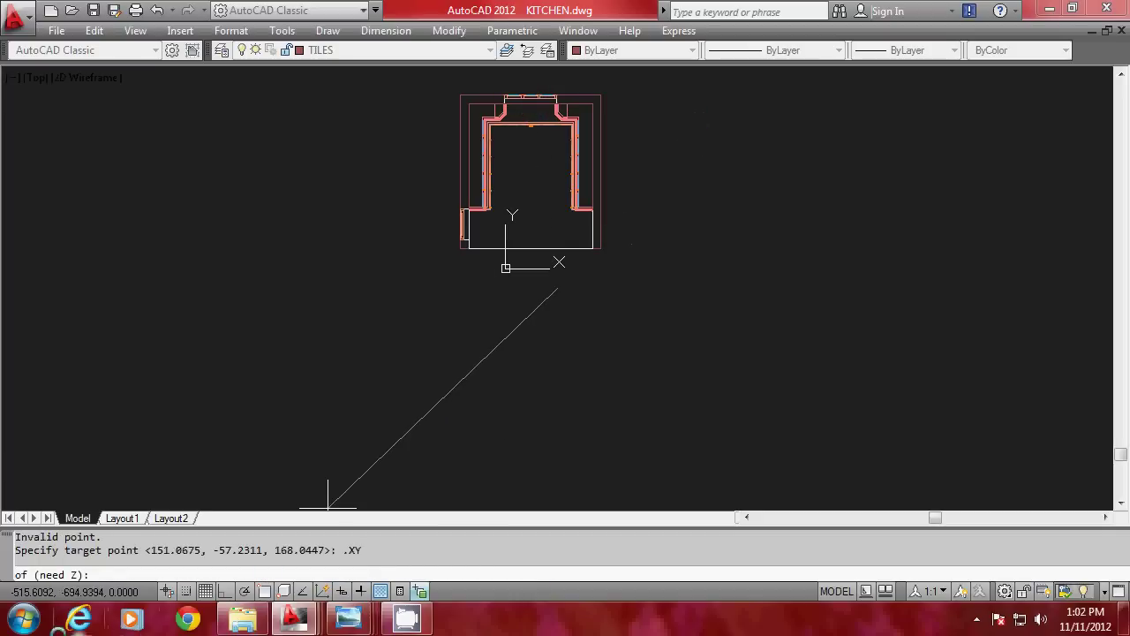
pyautogui.write('150')
pyautogui.press('Return')
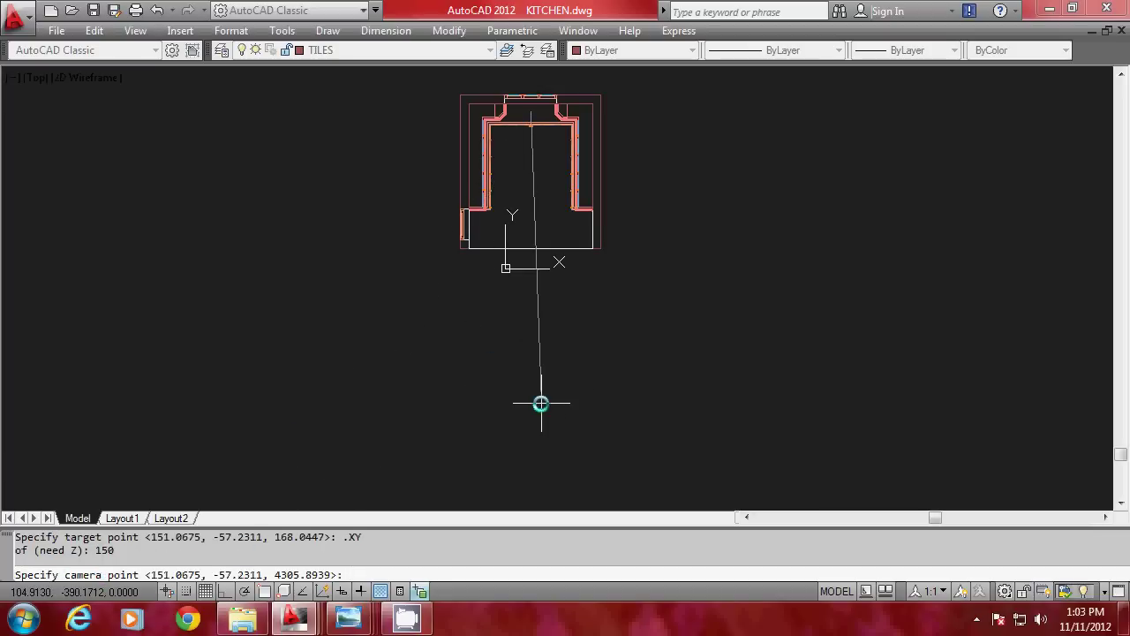
# With Ortho on, use an .XY filter to place the camera about 878 units straight in front of the target at Z 150
pyautogui.press('F8')
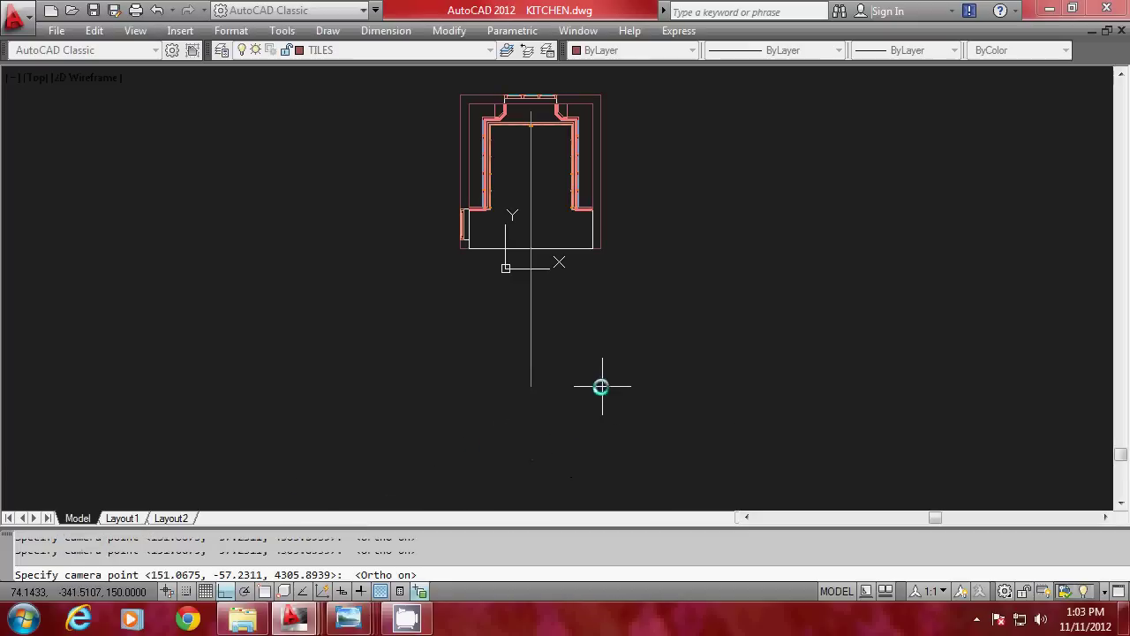
pyautogui.keyDown('shift'); pyautogui.rightClick(614, 291); pyautogui.keyUp('shift')
pyautogui.moveTo(706, 244)
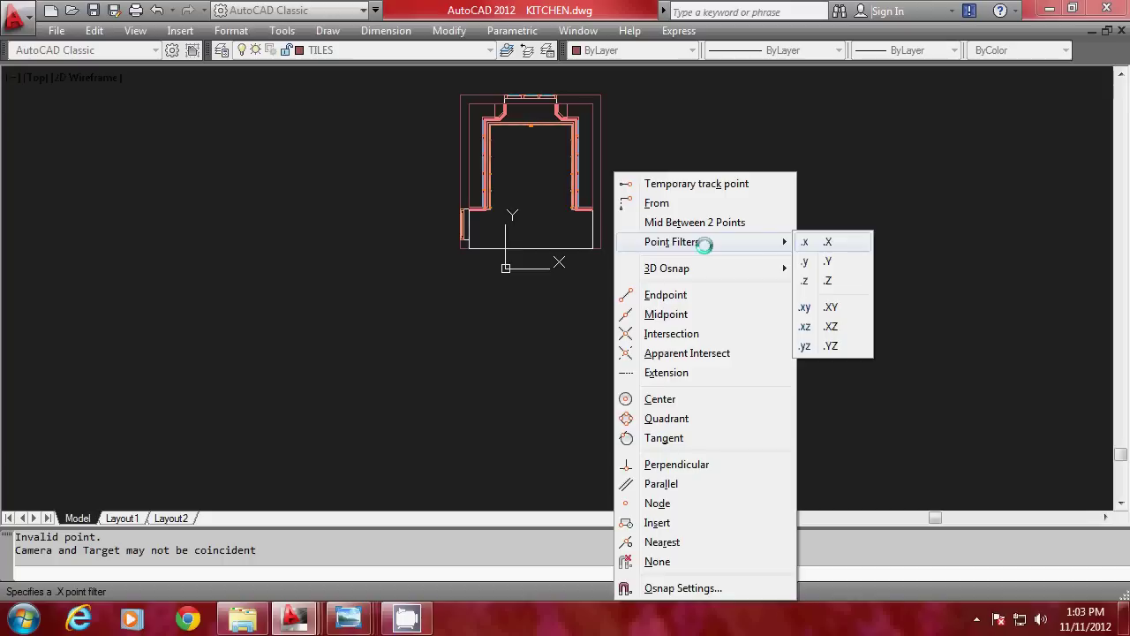
pyautogui.click(828, 306)
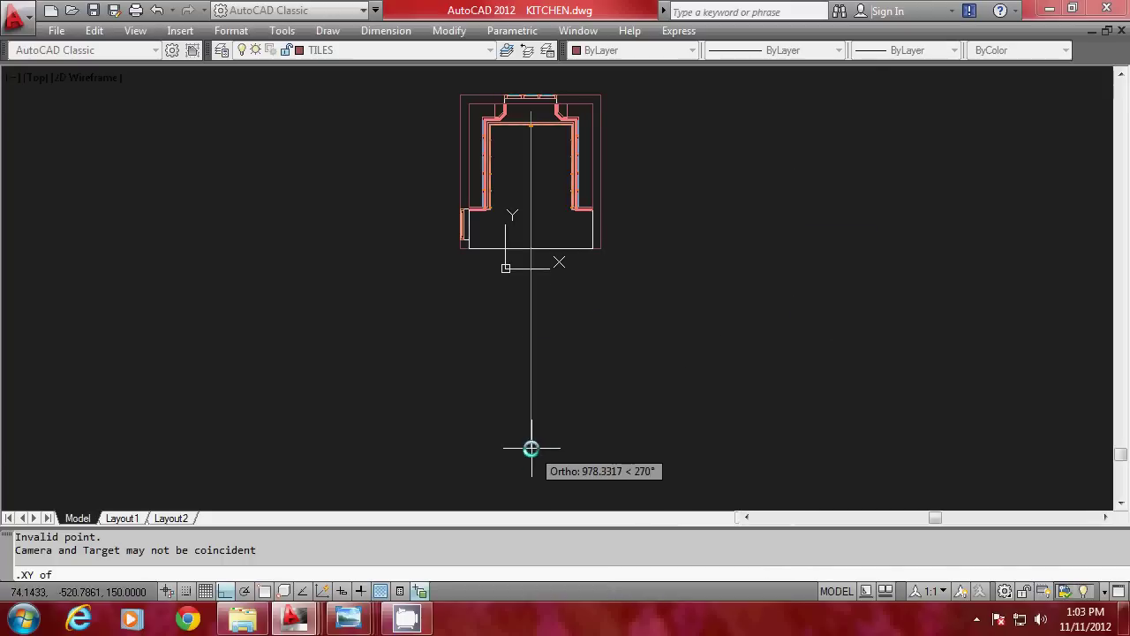
pyautogui.click(531, 411)
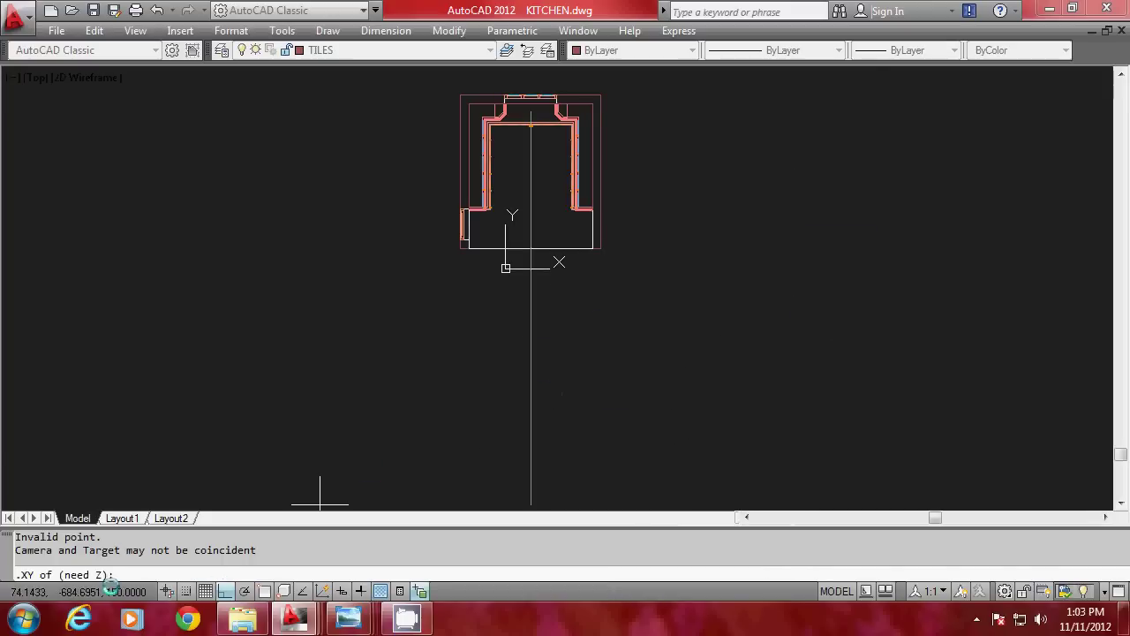
pyautogui.write('150')
pyautogui.press('Return')
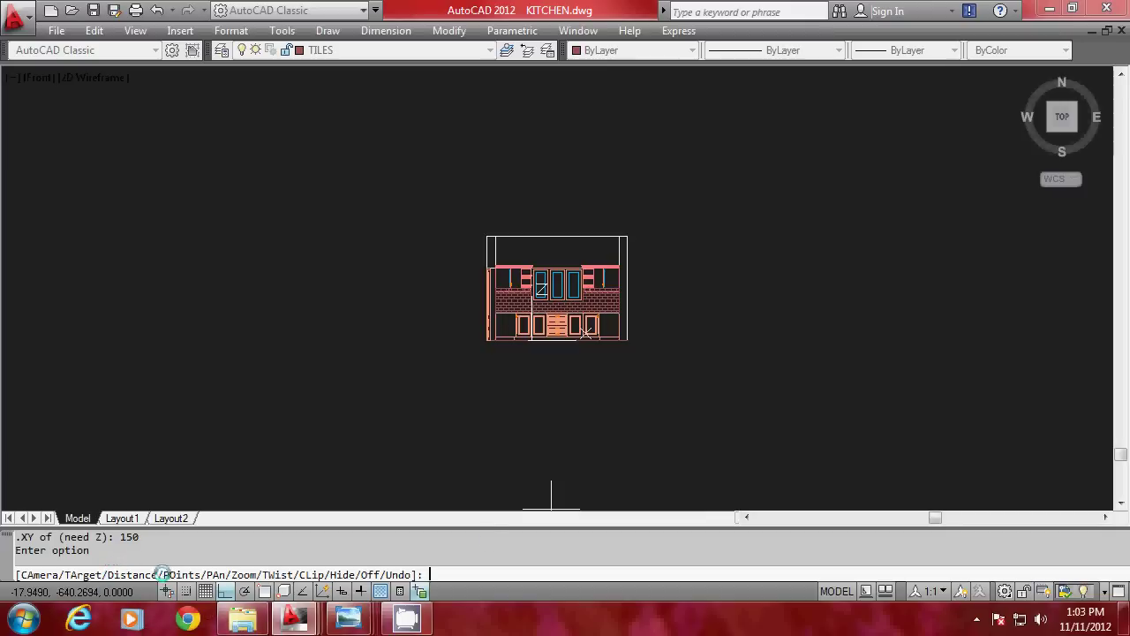
# Turn on the perspective view with DVIEW's Distance option, accepting the default camera-target distance, and hide the hidden lines
pyautogui.write('D')
pyautogui.press('Return')
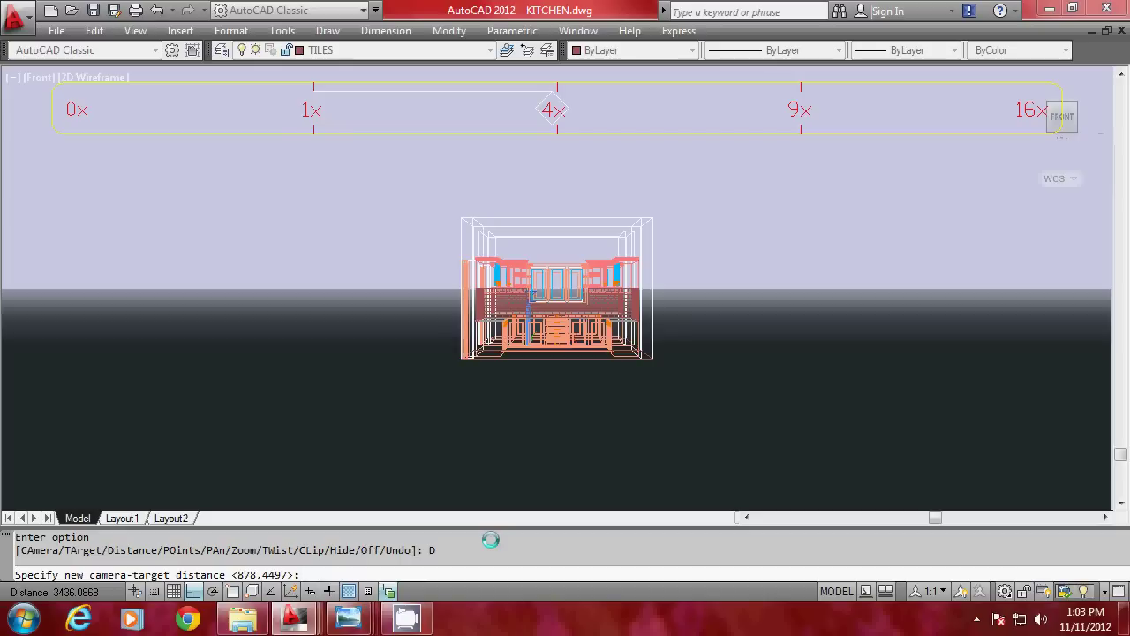
pyautogui.press('Return')
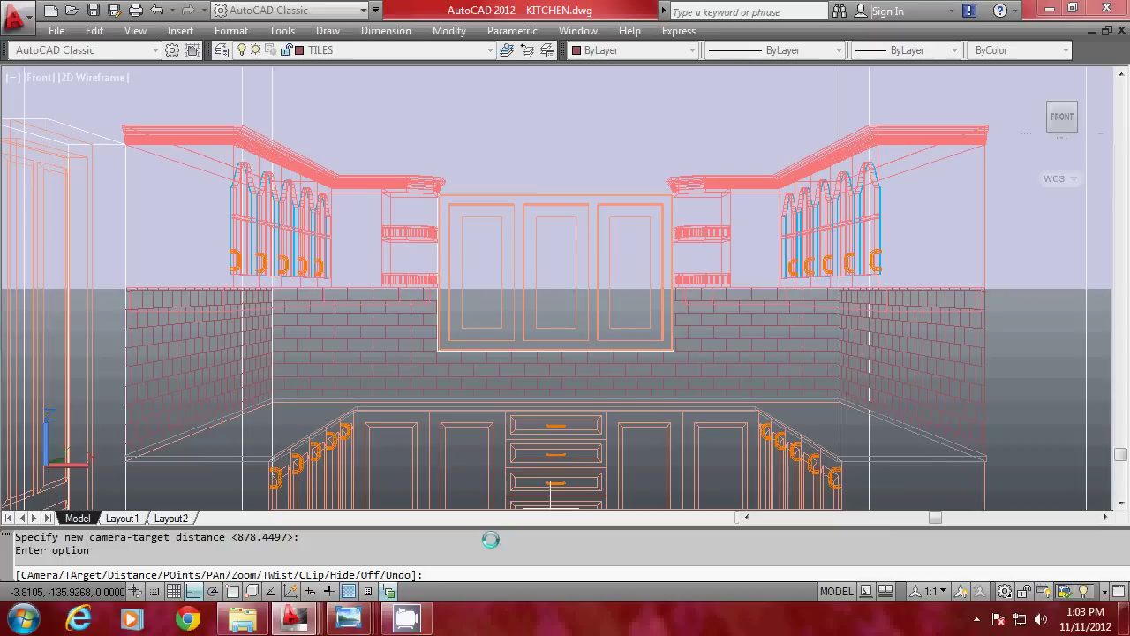
pyautogui.write('H')
pyautogui.press('Return')
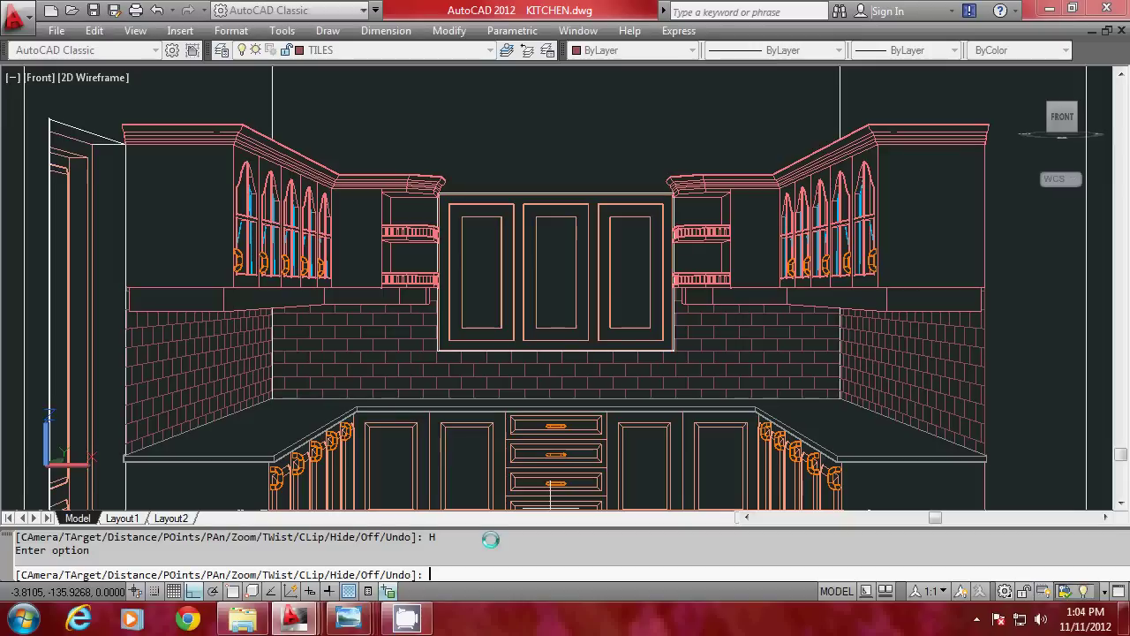
# Set the camera-target distance of the kitchen perspective to 1000
pyautogui.write('D')
pyautogui.press('Return')
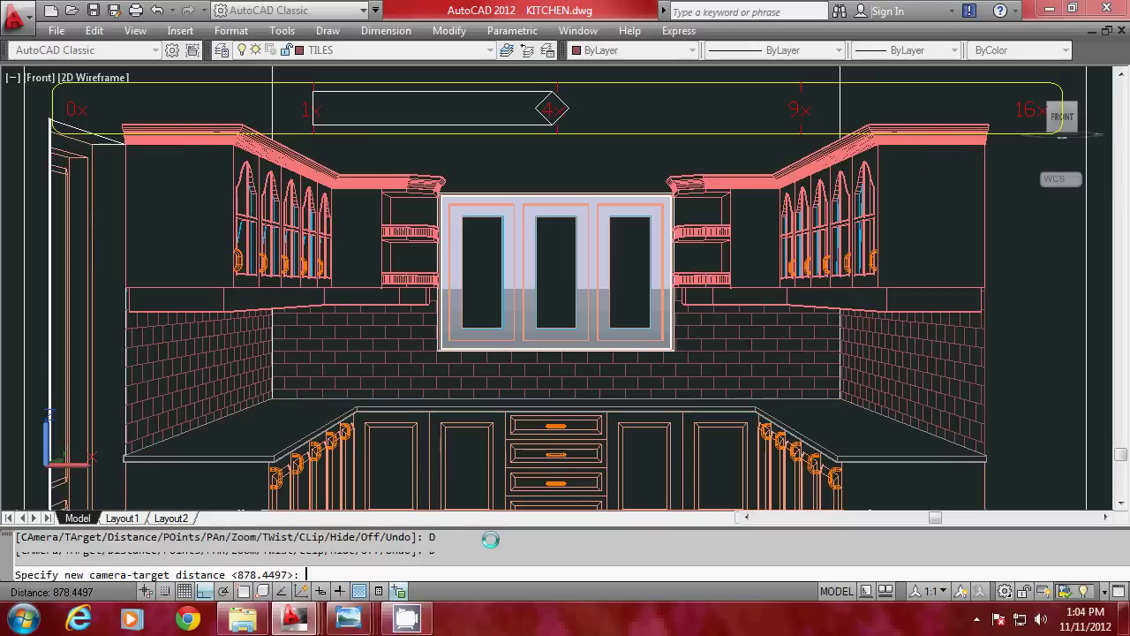
pyautogui.write('1000')
pyautogui.press('Return')
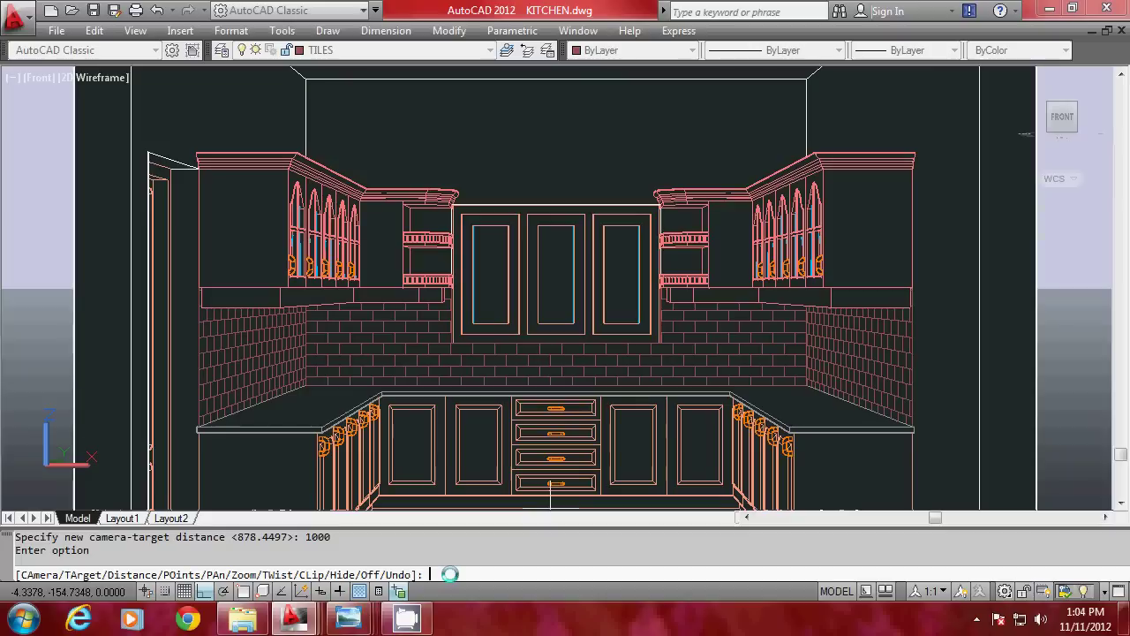
# Set the camera's lens length to 35 mm and finish the DVIEW command
pyautogui.write('Z')
pyautogui.press('Return')
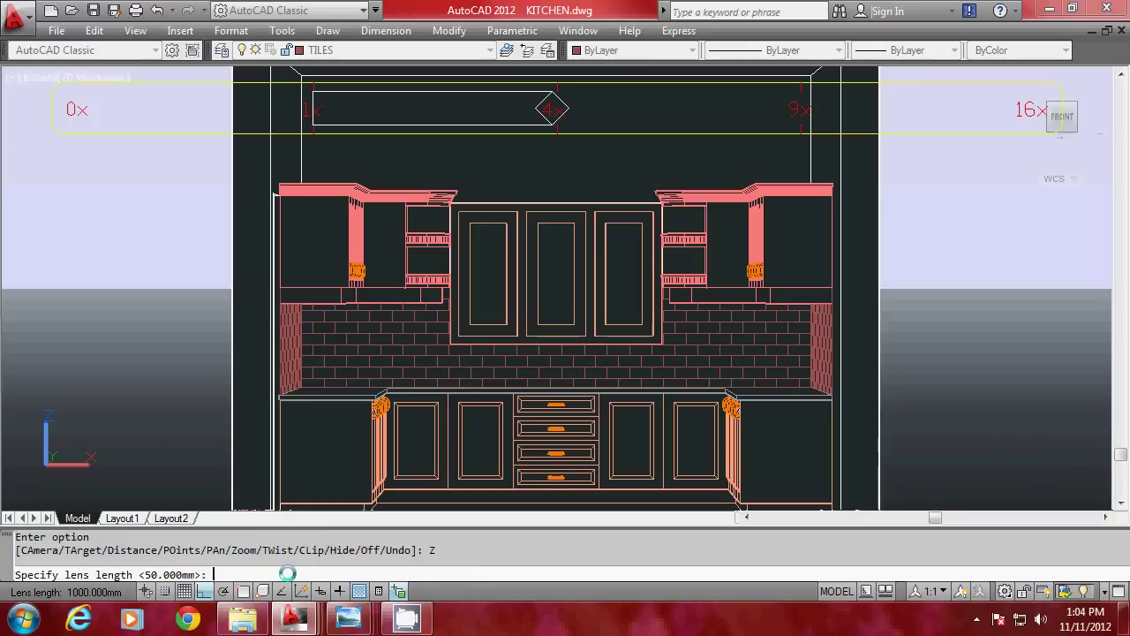
pyautogui.write('5')
pyautogui.press('Return')
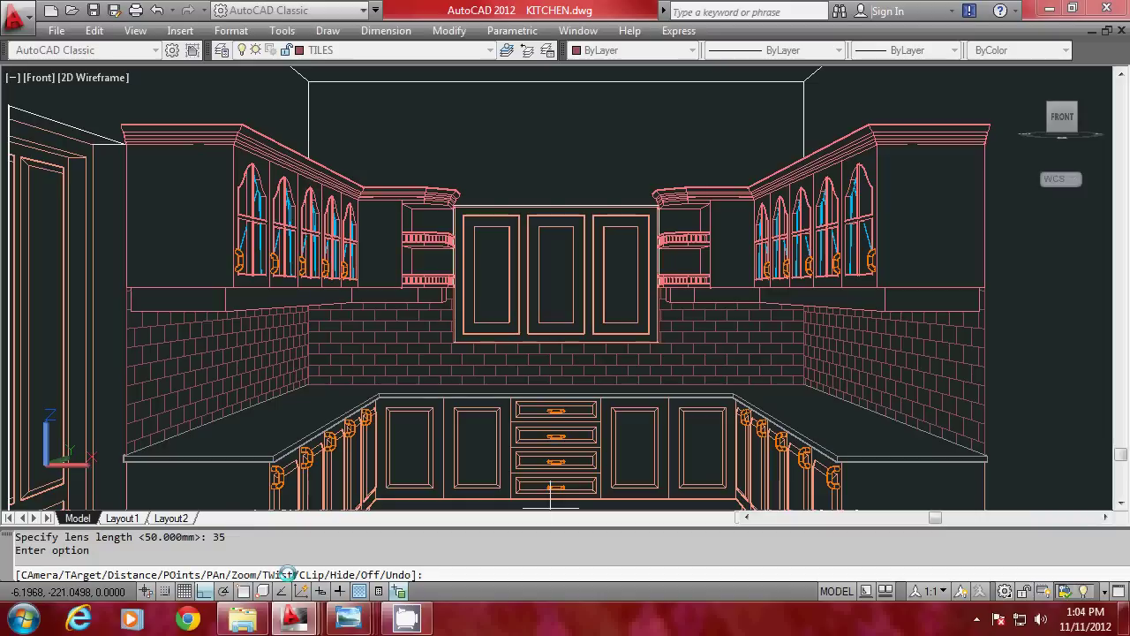
pyautogui.press('Return')
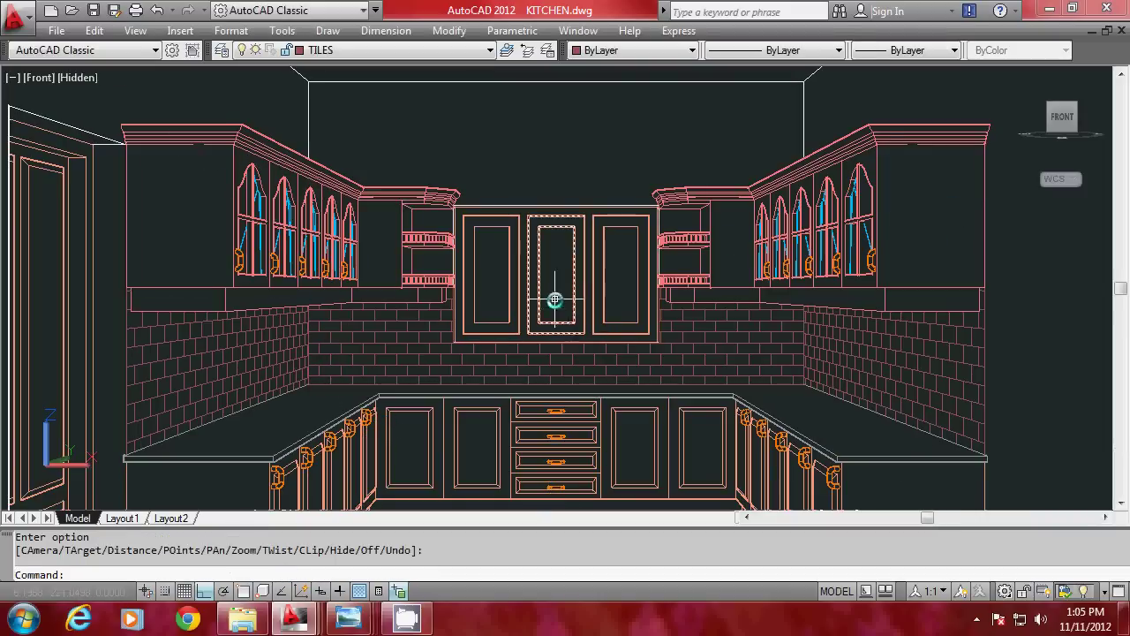
# Switch to the per1.dwg drawing and bring up its notes on two point perspective
pyautogui.moveTo(554, 297)
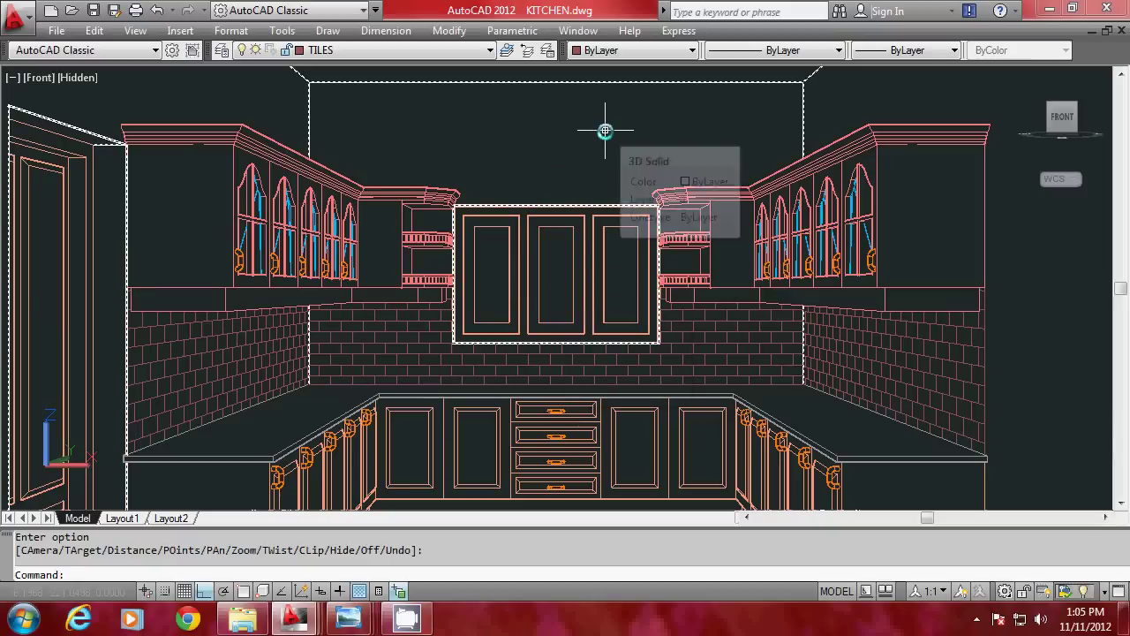
pyautogui.moveTo(606, 129)
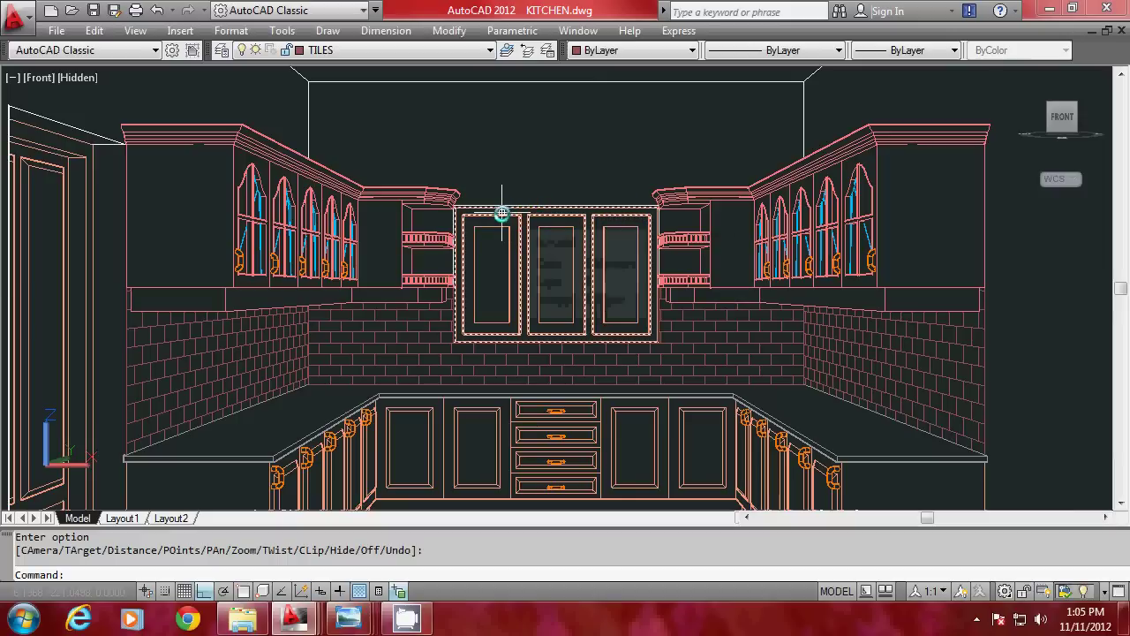
pyautogui.moveTo(281, 622)
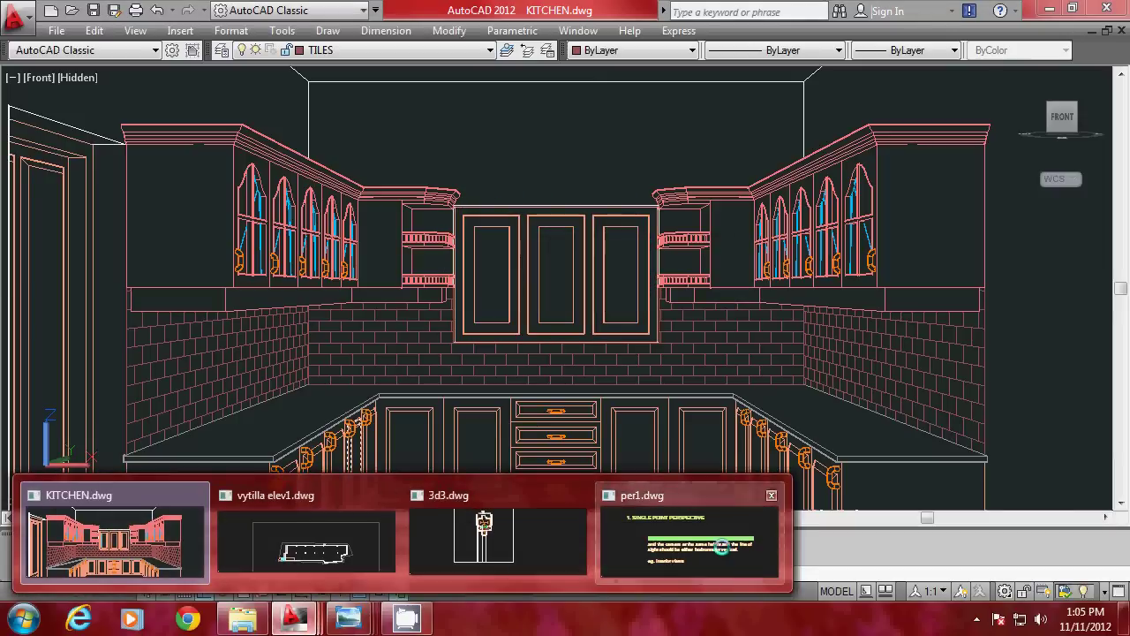
pyautogui.click(702, 547)
pyautogui.moveTo(941, 355); pyautogui.dragTo(335, 358, button='middle')
pyautogui.moveTo(820, 362)
pyautogui.mouseDown(button='middle')
pyautogui.moveTo(536, 365)
pyautogui.moveTo(253, 345)
pyautogui.moveTo(227, 379)
pyautogui.mouseUp(button='middle')
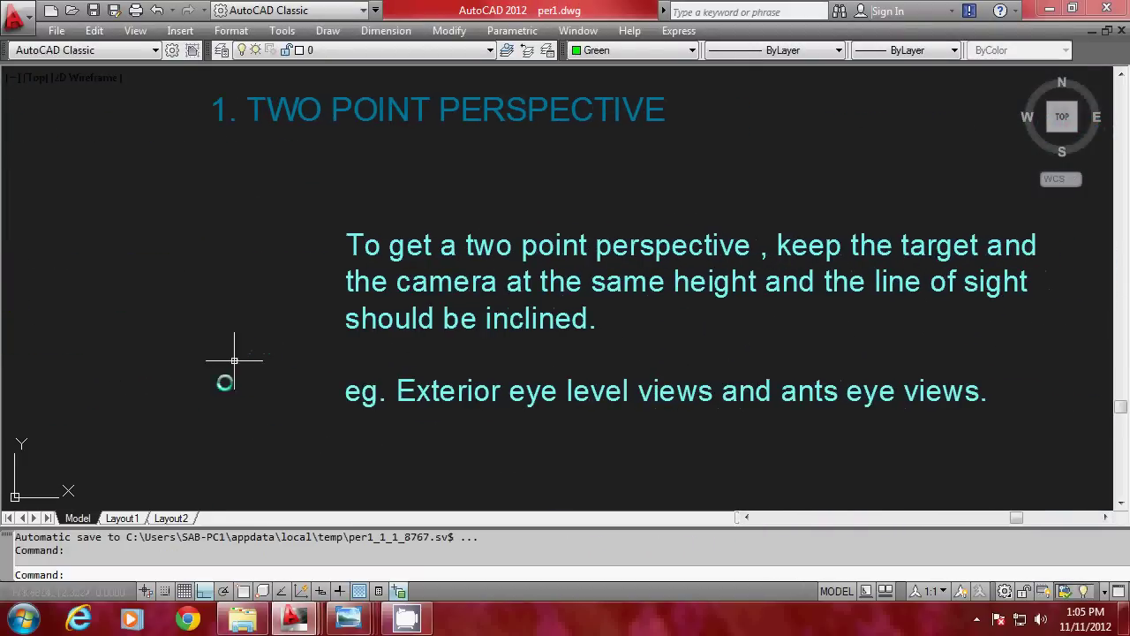
# Switch to the perspectives folder in Windows Explorer and view the example images two pt1 and VIEW1
pyautogui.click(247, 619)
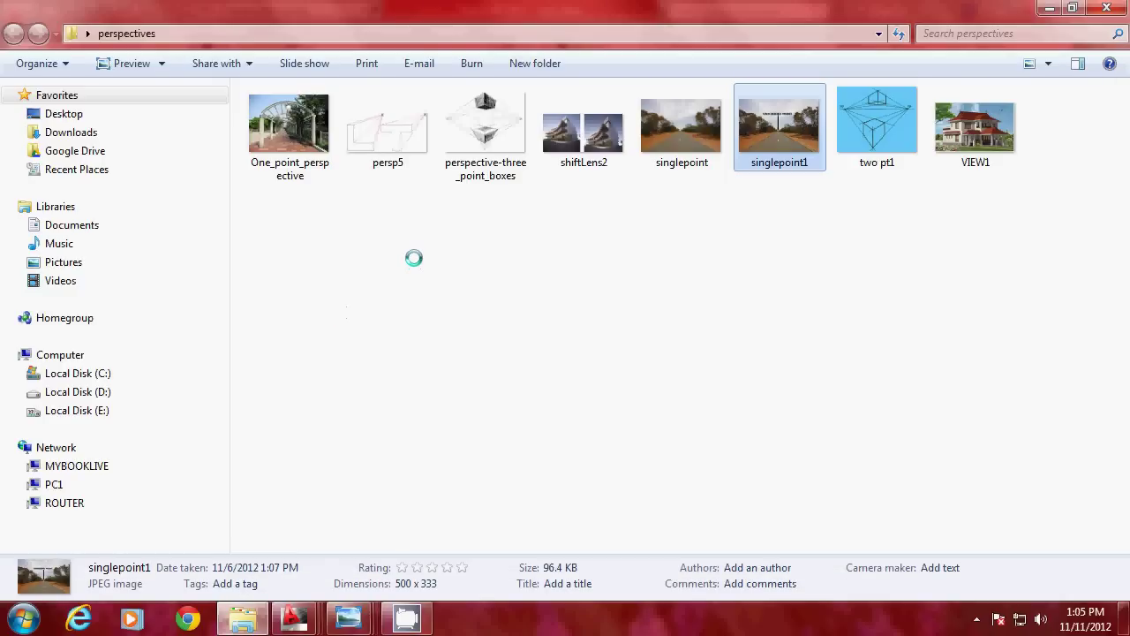
pyautogui.doubleClick(485, 141)
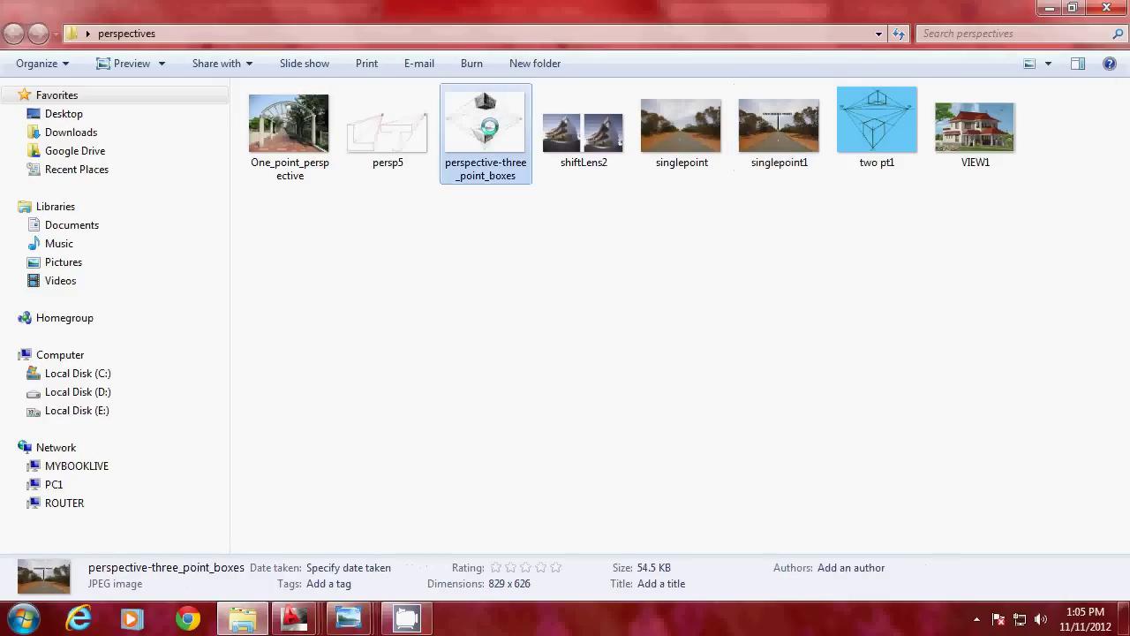
pyautogui.click(1106, 8)
pyautogui.doubleClick(851, 128)
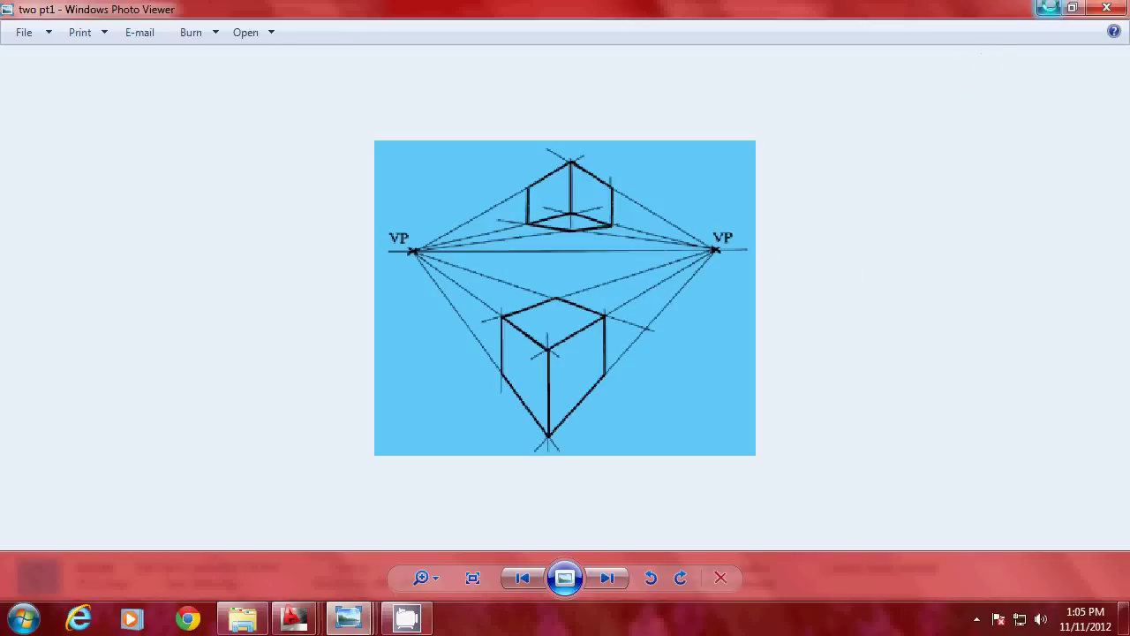
pyautogui.click(1048, 8)
pyautogui.doubleClick(971, 124)
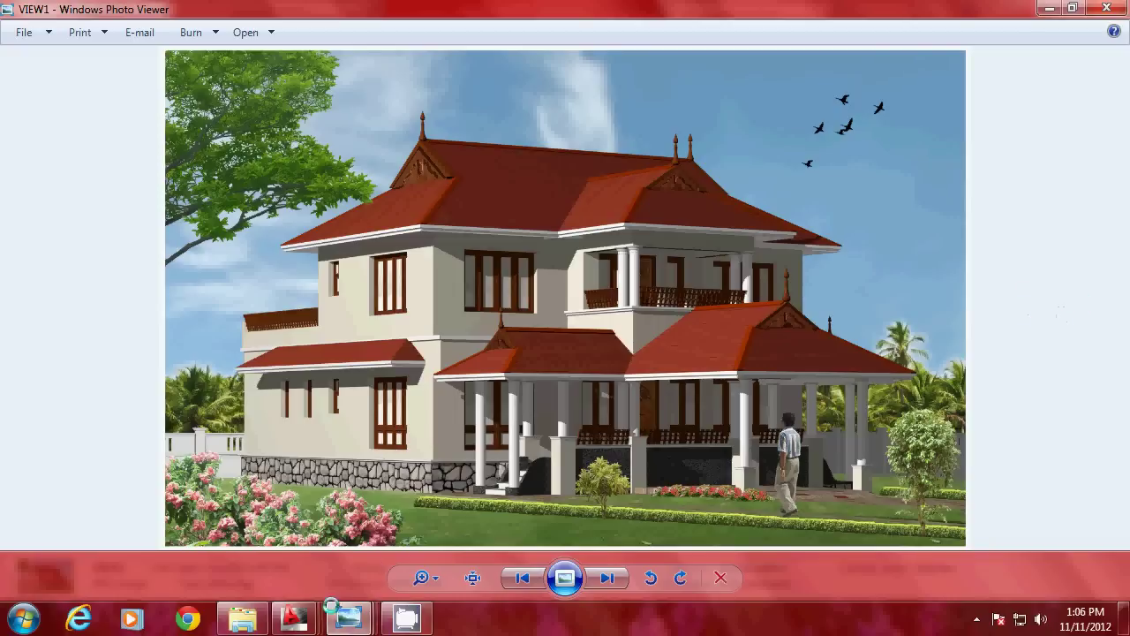
# Switch to the 3d3.dwg drawing and start DVIEW on all objects with the Points option
pyautogui.click(293, 618)
pyautogui.click(628, 516)
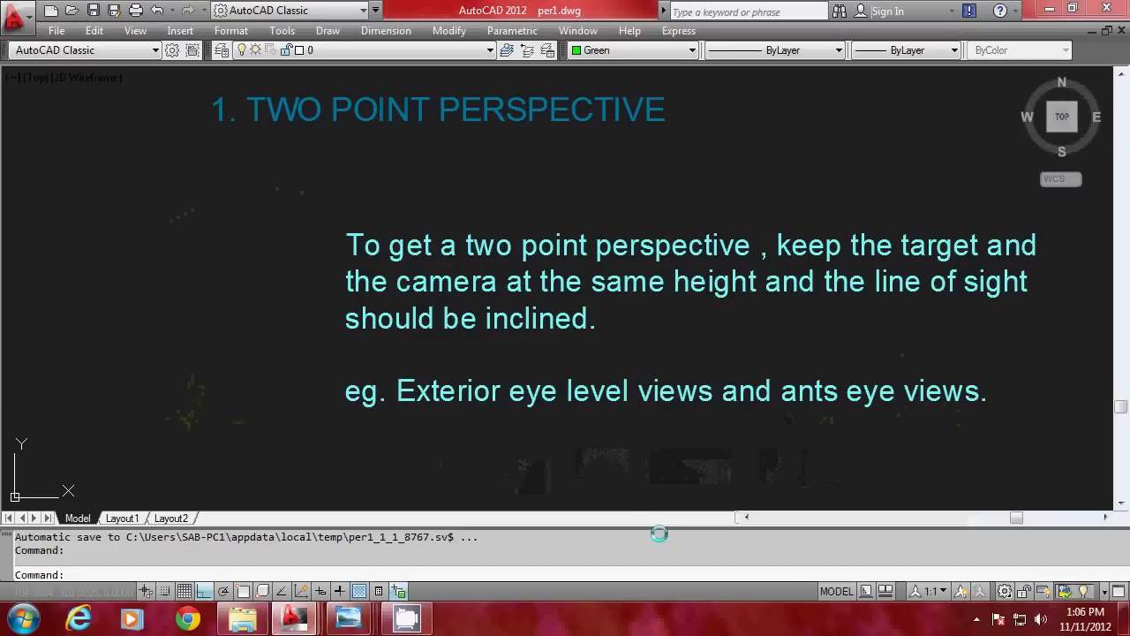
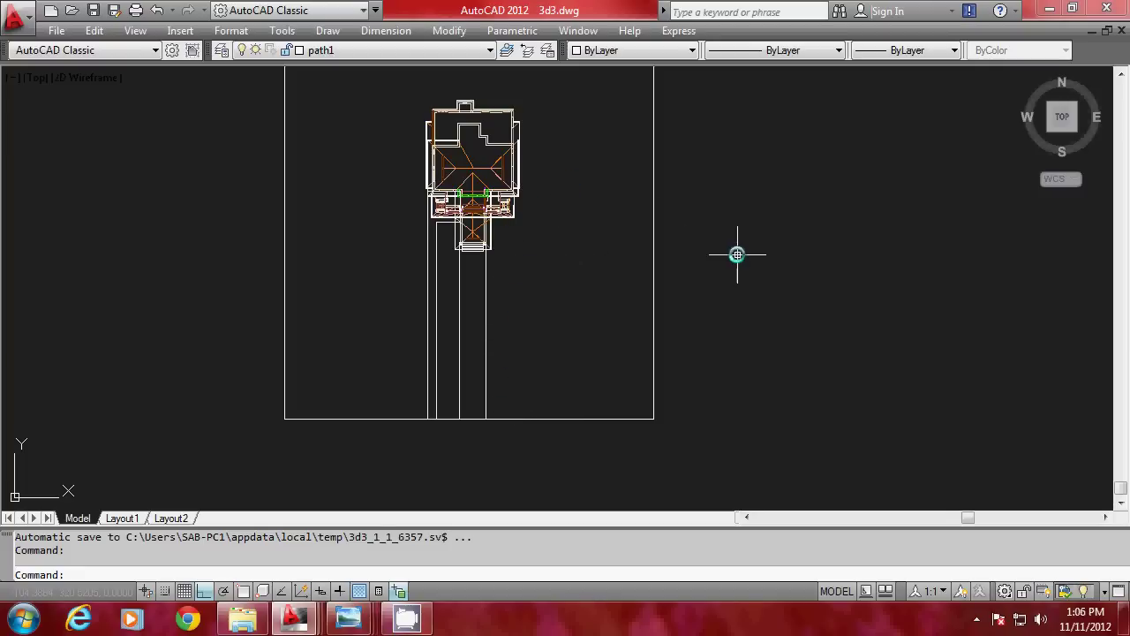
pyautogui.press('Return')
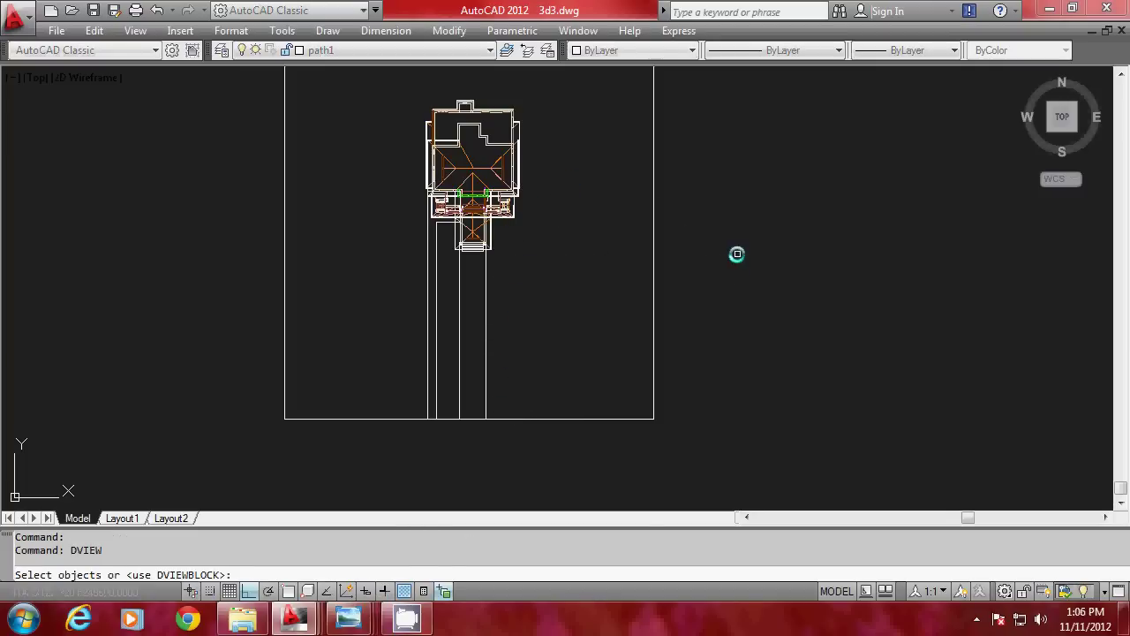
pyautogui.write('ALL')
pyautogui.press('Return')
pyautogui.press('Return')
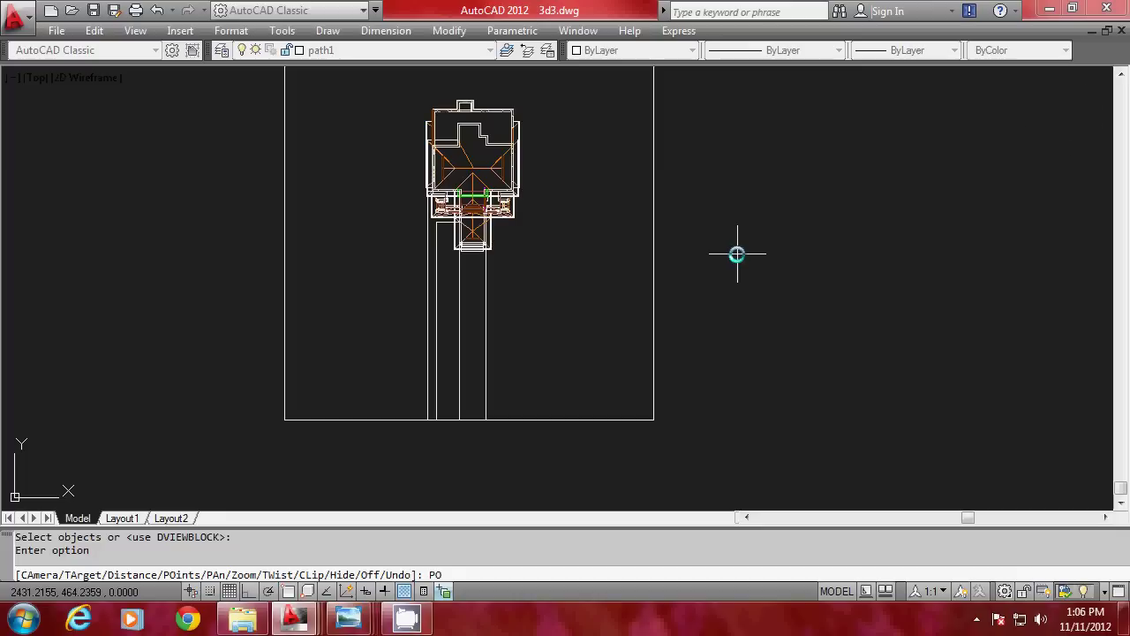
pyautogui.press('Return')
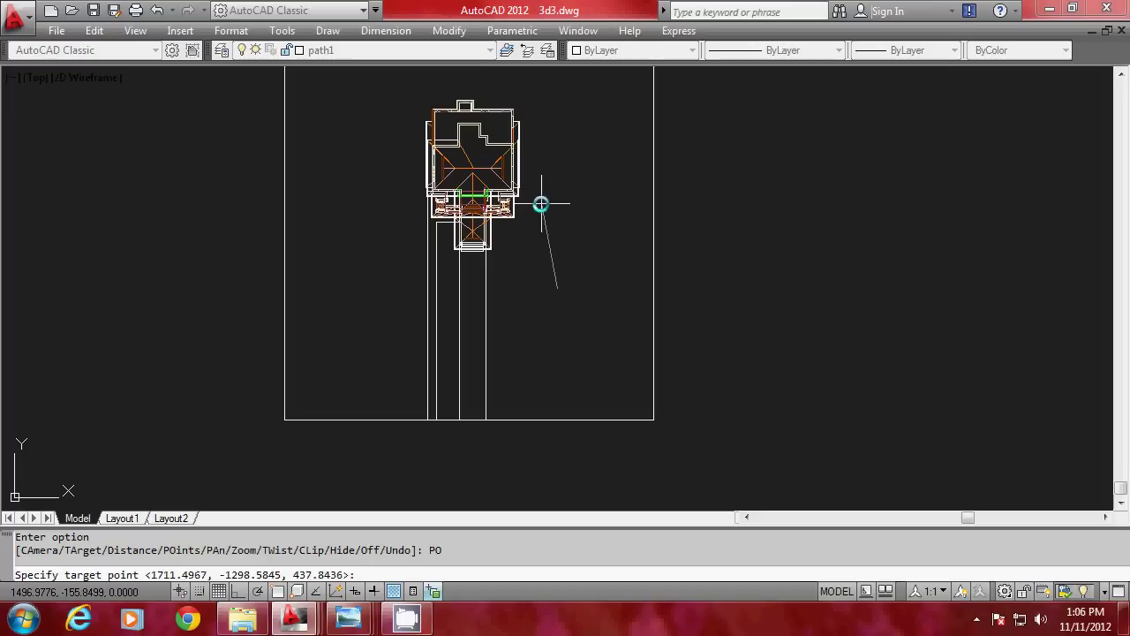
# Place the target point at the middle of the house roof using the .XY filter, with a Z height of 250
pyautogui.keyDown('shift'); pyautogui.rightClick(620, 175); pyautogui.keyUp('shift')
pyautogui.moveTo(787, 241)
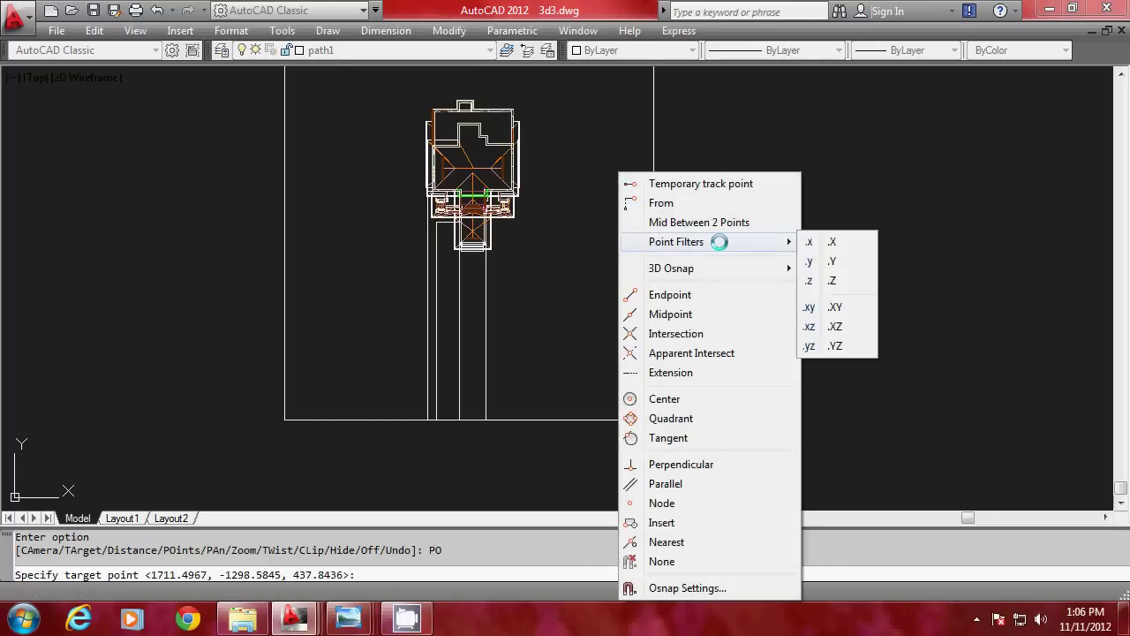
pyautogui.click(835, 307)
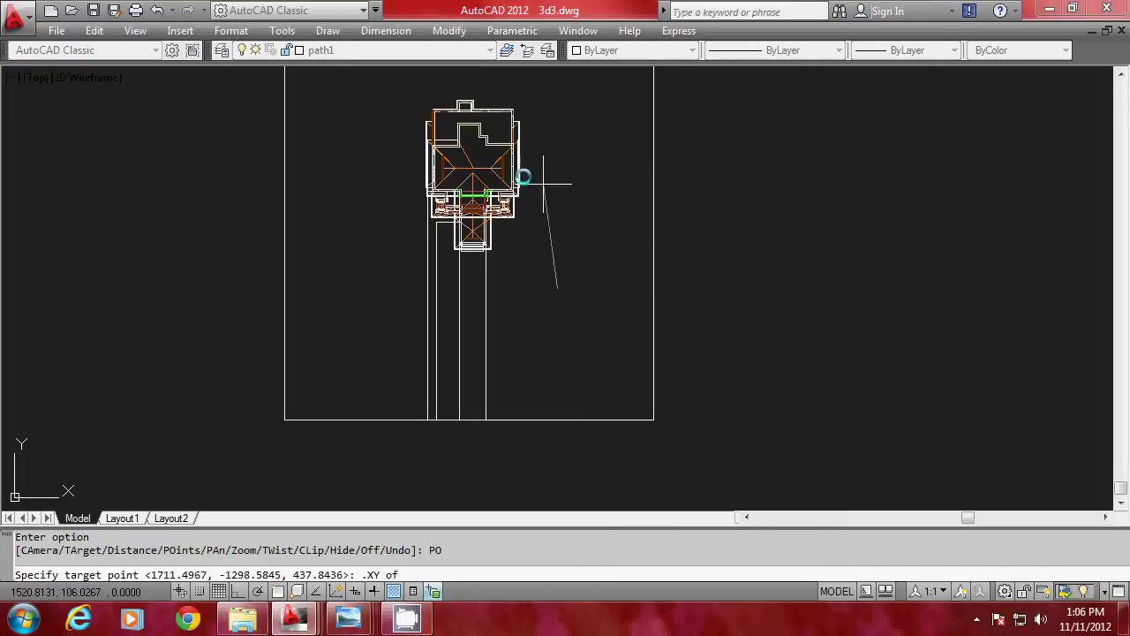
pyautogui.click(475, 163)
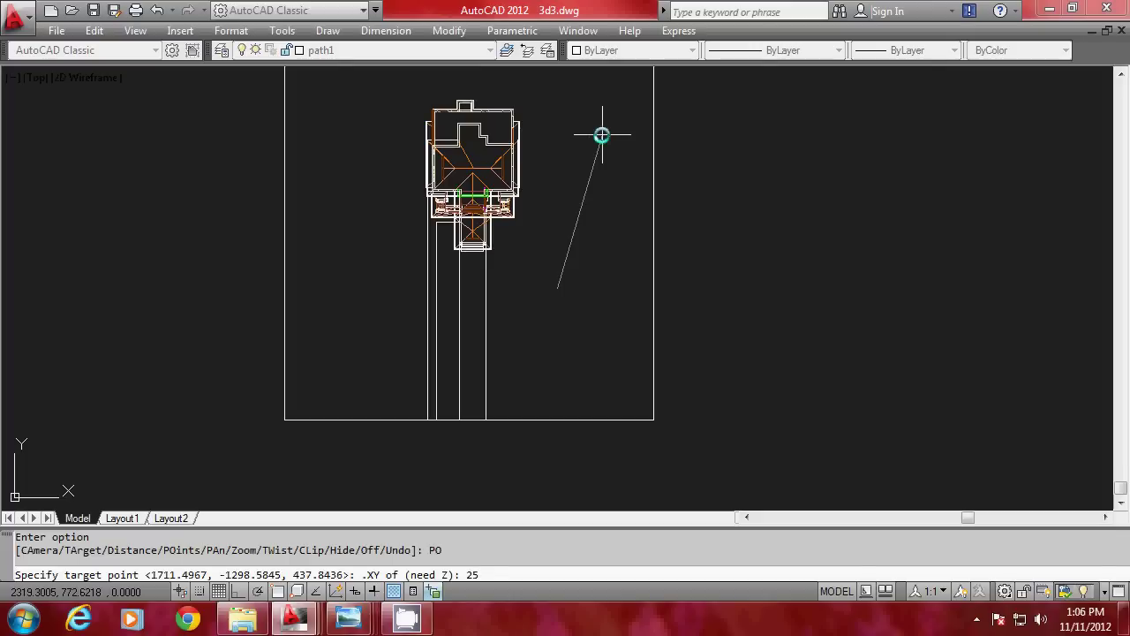
pyautogui.press('Return')
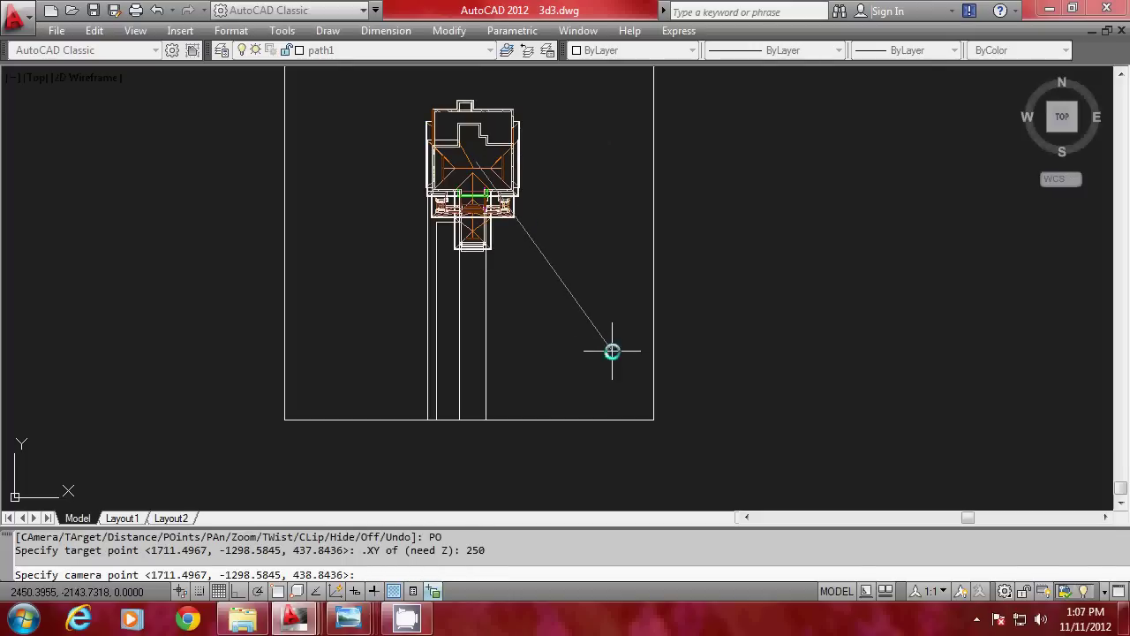
# Place the camera point southeast of the house, outside the plot boundary, using the .XY filter and a Z height of 250
pyautogui.keyDown('shift'); pyautogui.rightClick(786, 292); pyautogui.keyUp('shift')
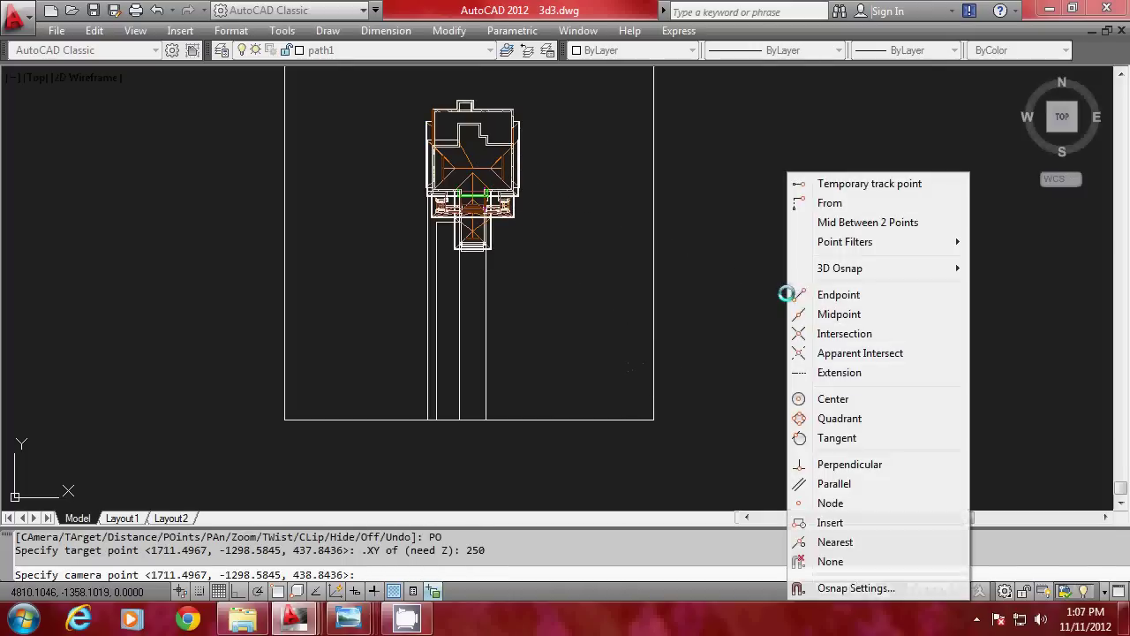
pyautogui.moveTo(851, 241)
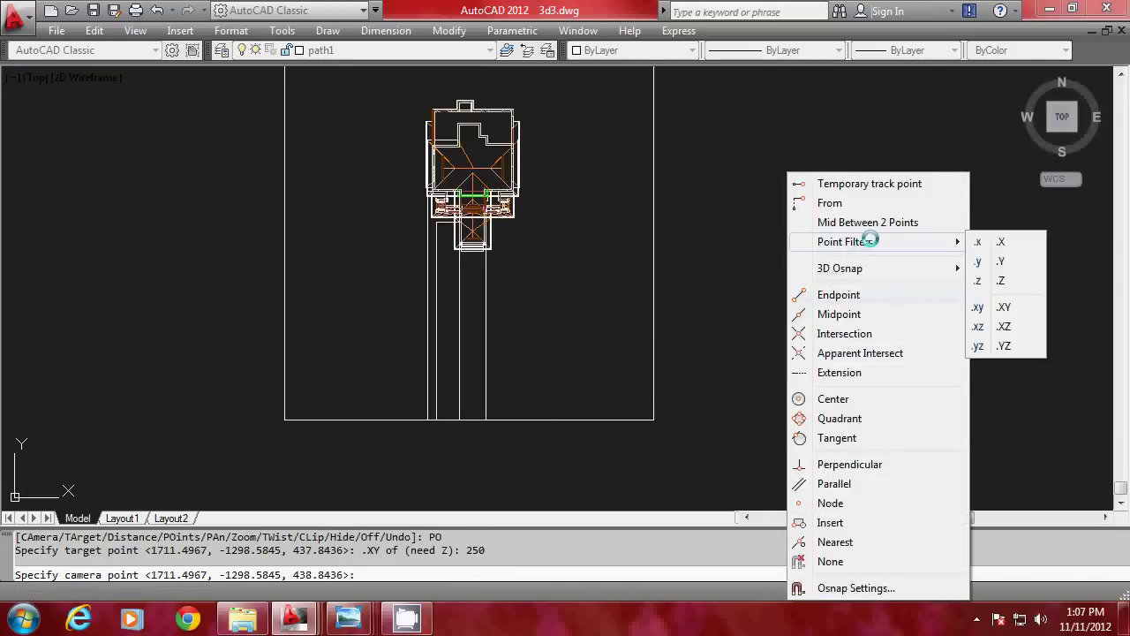
pyautogui.click(1003, 307)
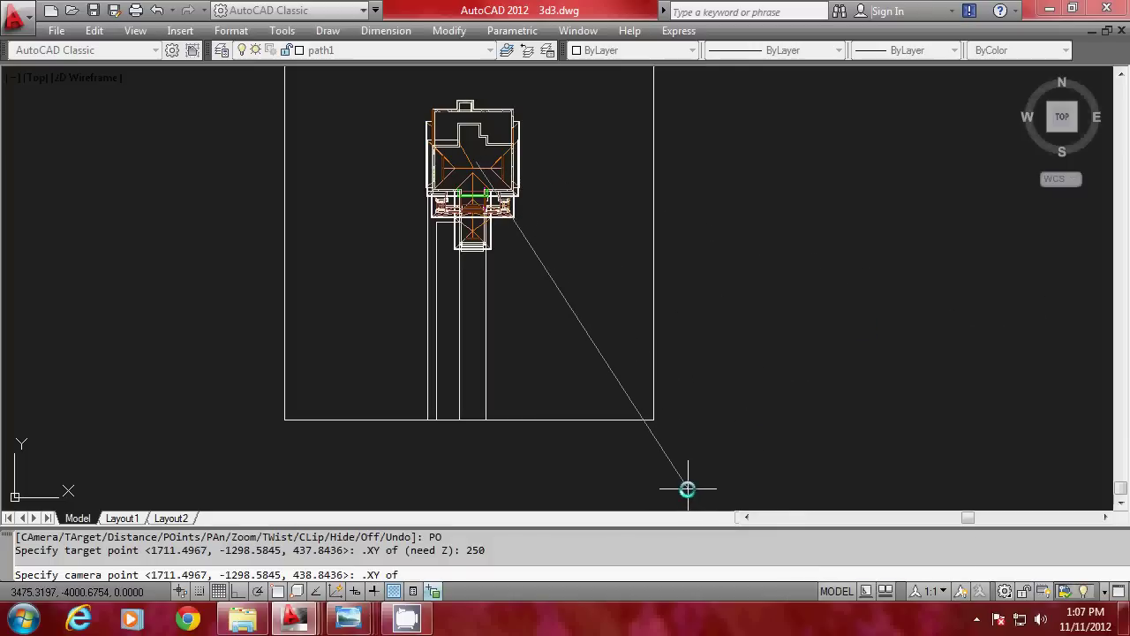
pyautogui.click(724, 433)
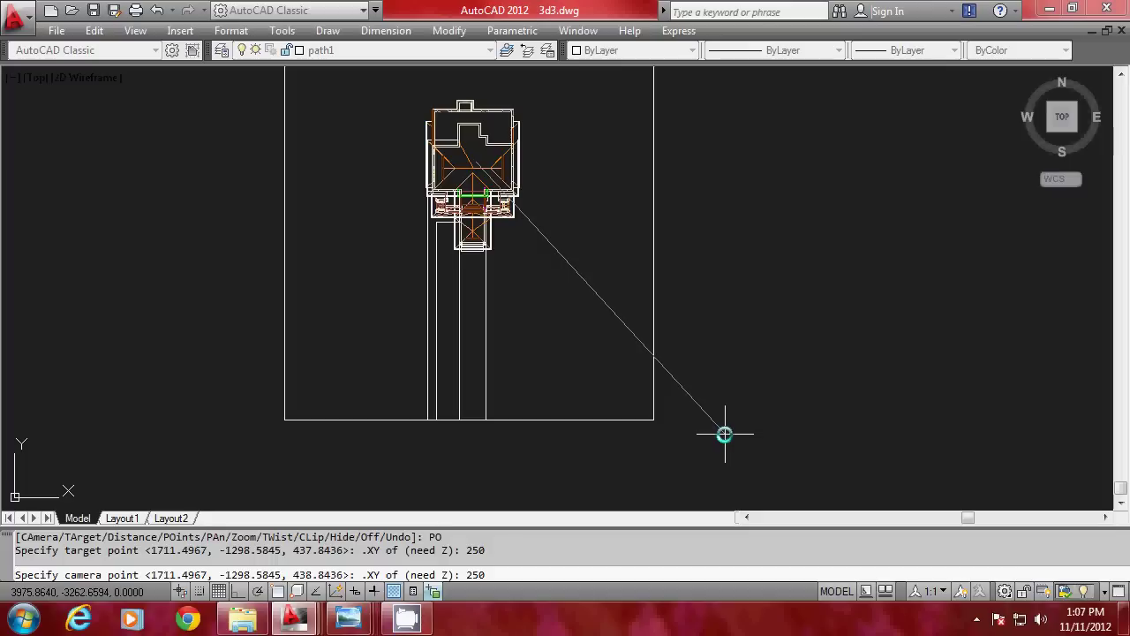
pyautogui.press('Return')
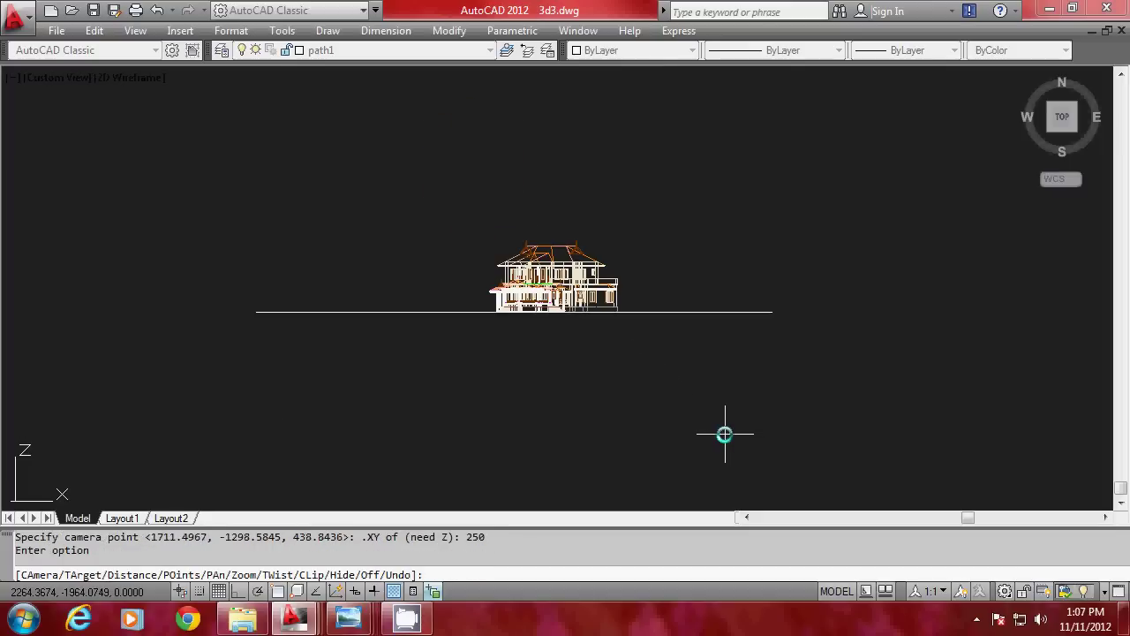
# Turn the house view into a perspective by accepting the default camera-target distance, and remove its hidden lines
pyautogui.write('D')
pyautogui.press('Return')
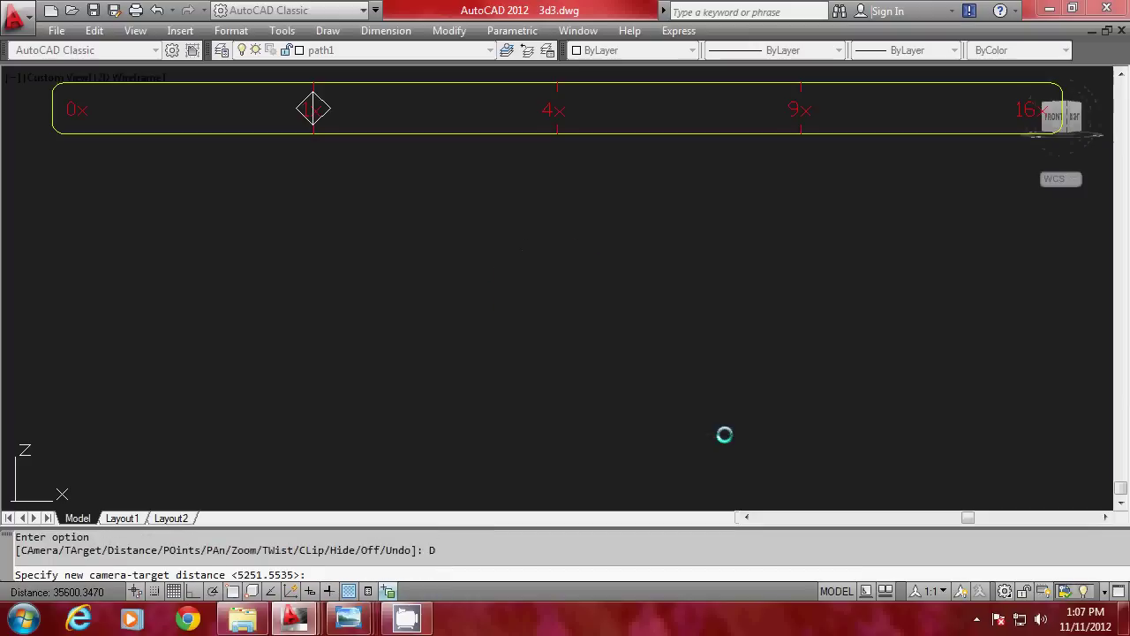
pyautogui.press('Return')
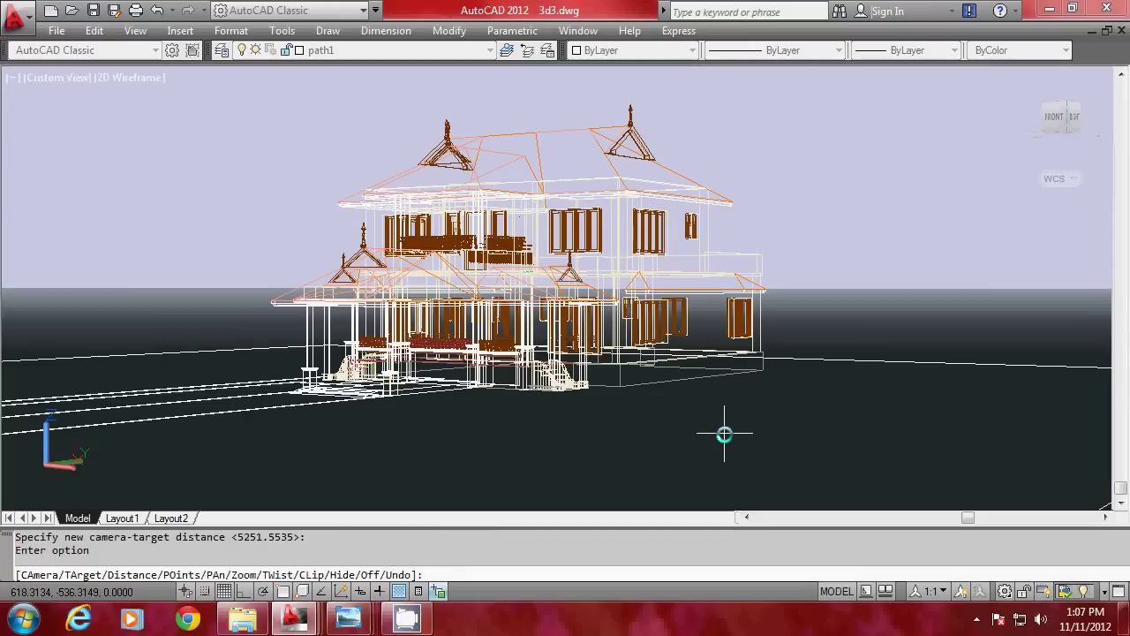
pyautogui.write('H')
pyautogui.press('Return')
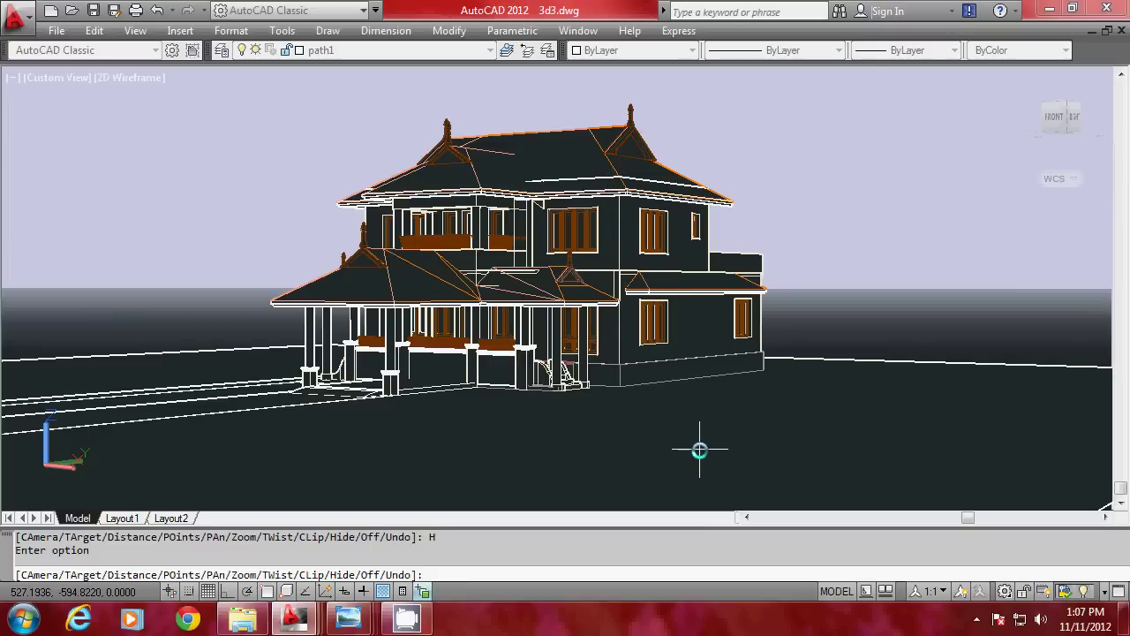
# Finish the DVIEW command and shade the house with SHADE
pyautogui.press('Return')
pyautogui.write('SHADE')
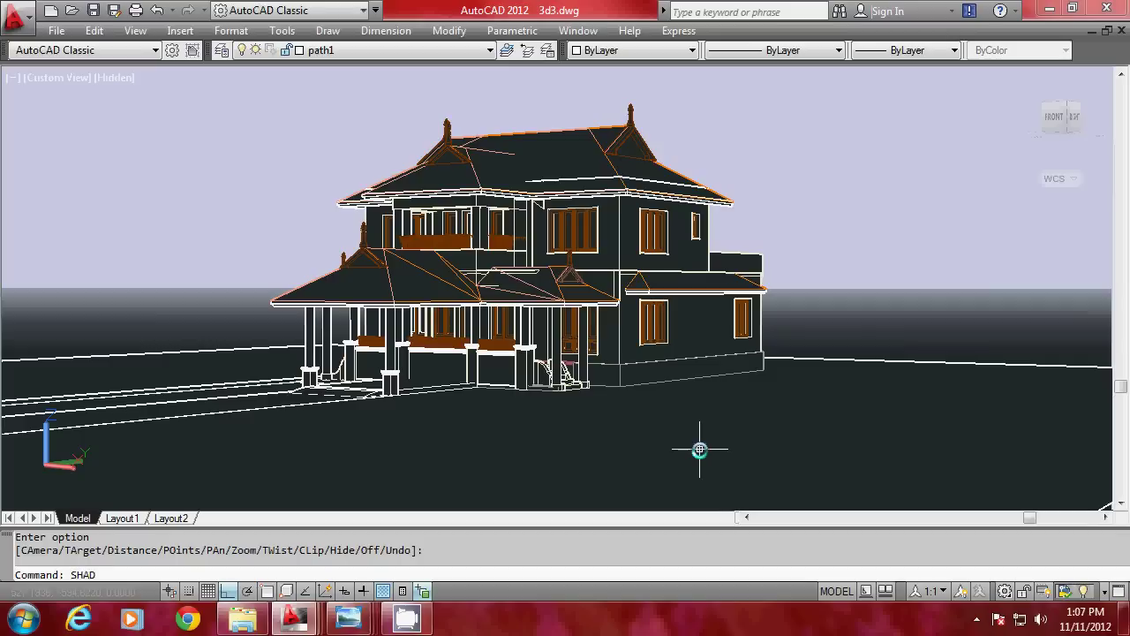
pyautogui.press('Return')
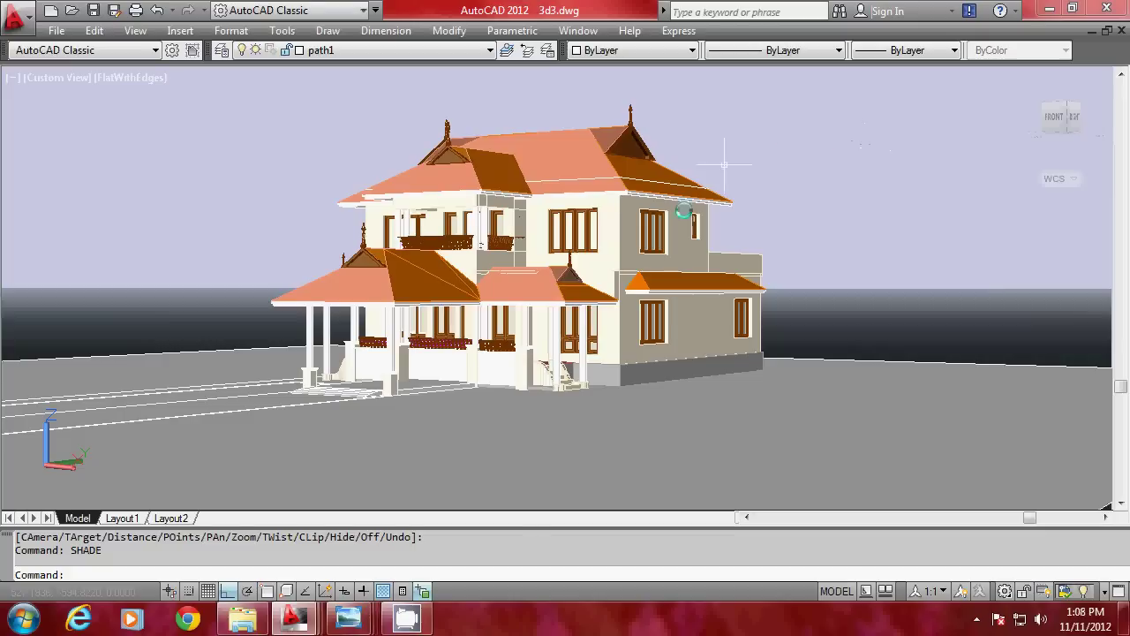
# Switch to the perspectives folder in Windows Explorer and view the images perspective-three_point_boxes and shiftLens2
pyautogui.click(243, 618)
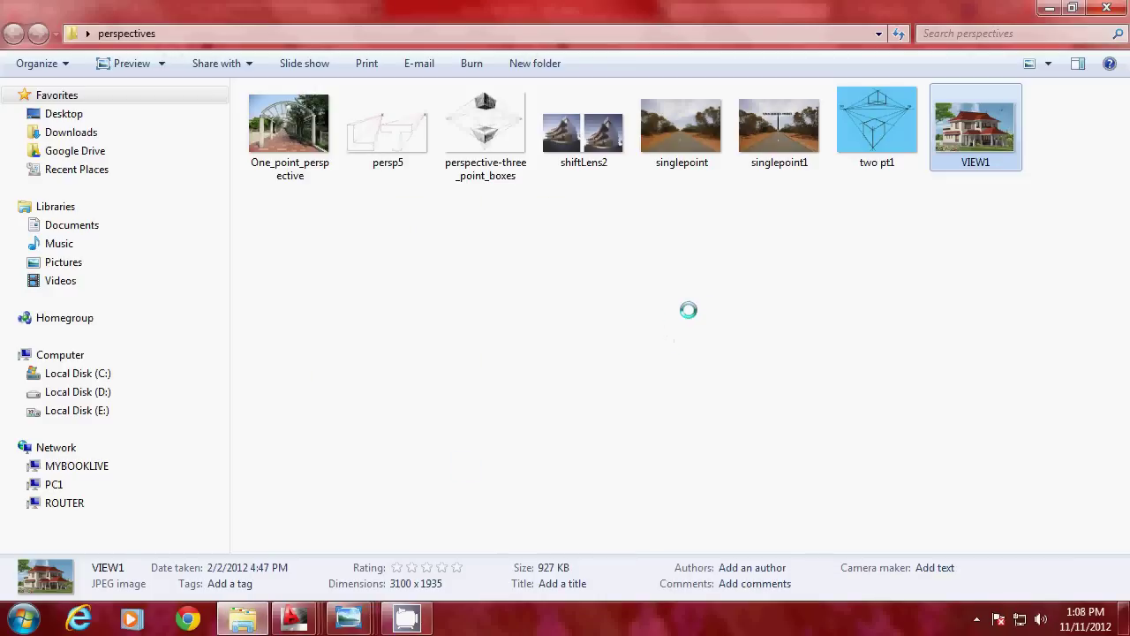
pyautogui.doubleClick(481, 142)
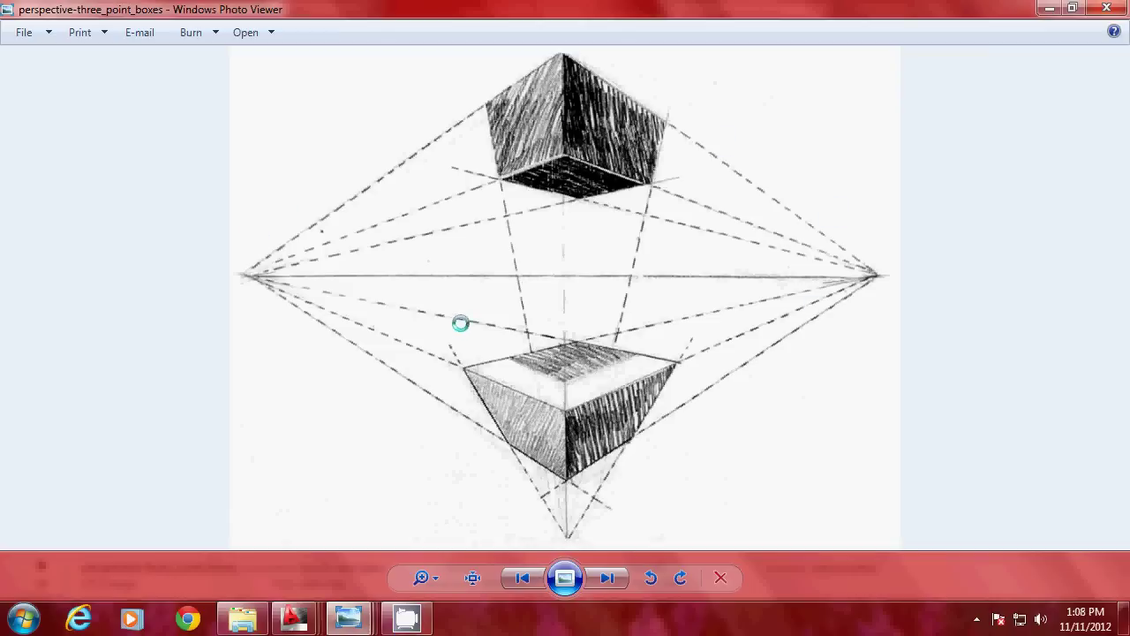
pyautogui.click(1049, 9)
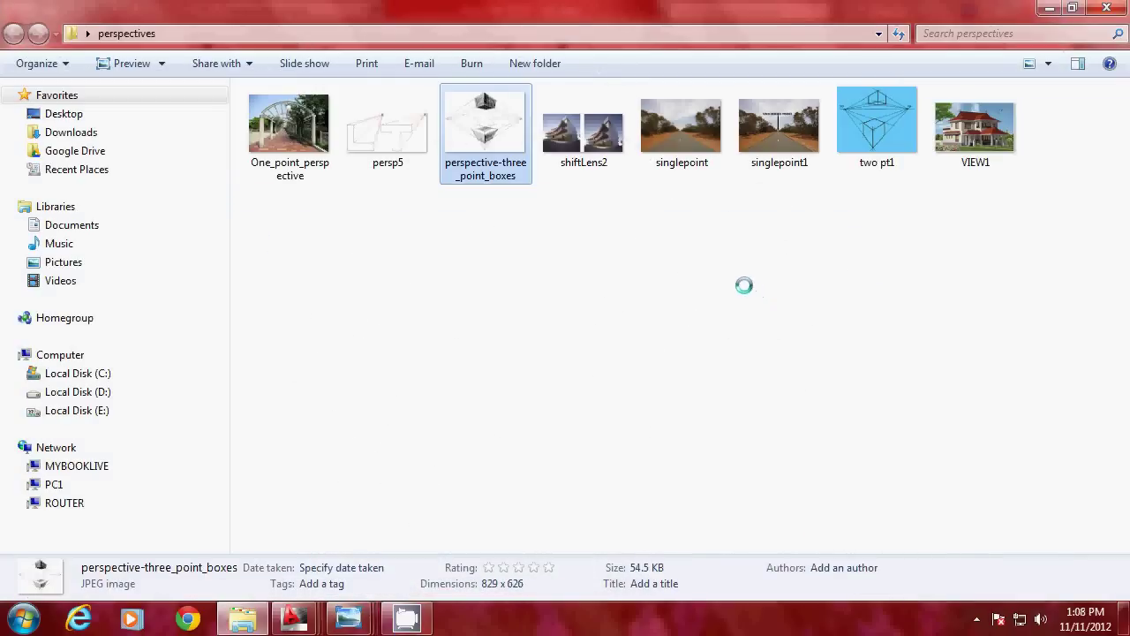
pyautogui.doubleClick(583, 132)
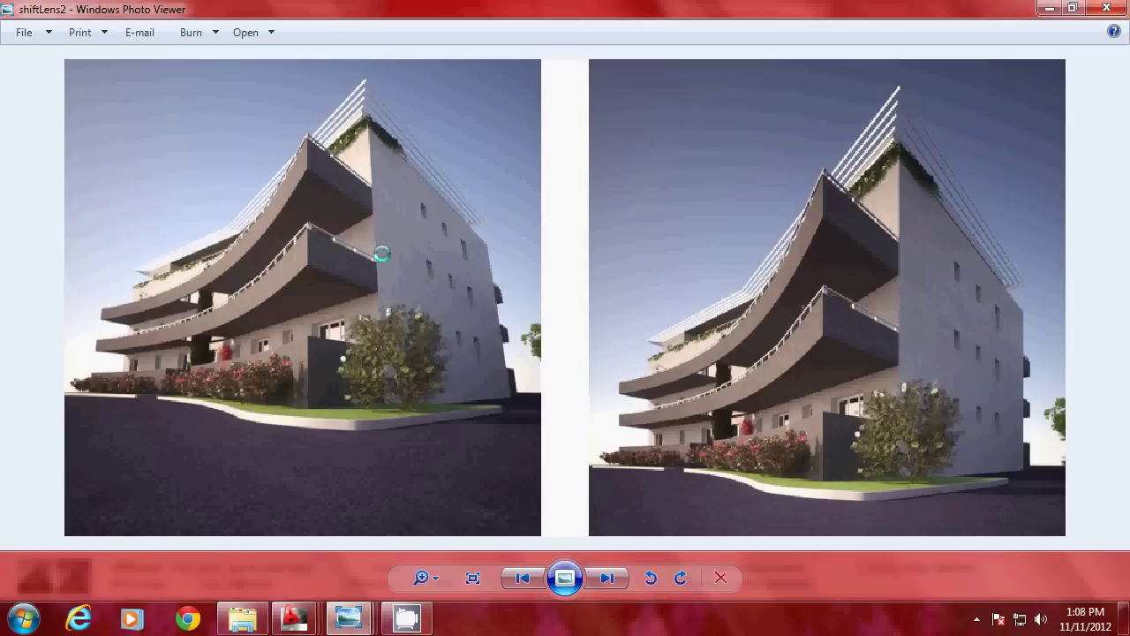
pyautogui.click(1050, 9)
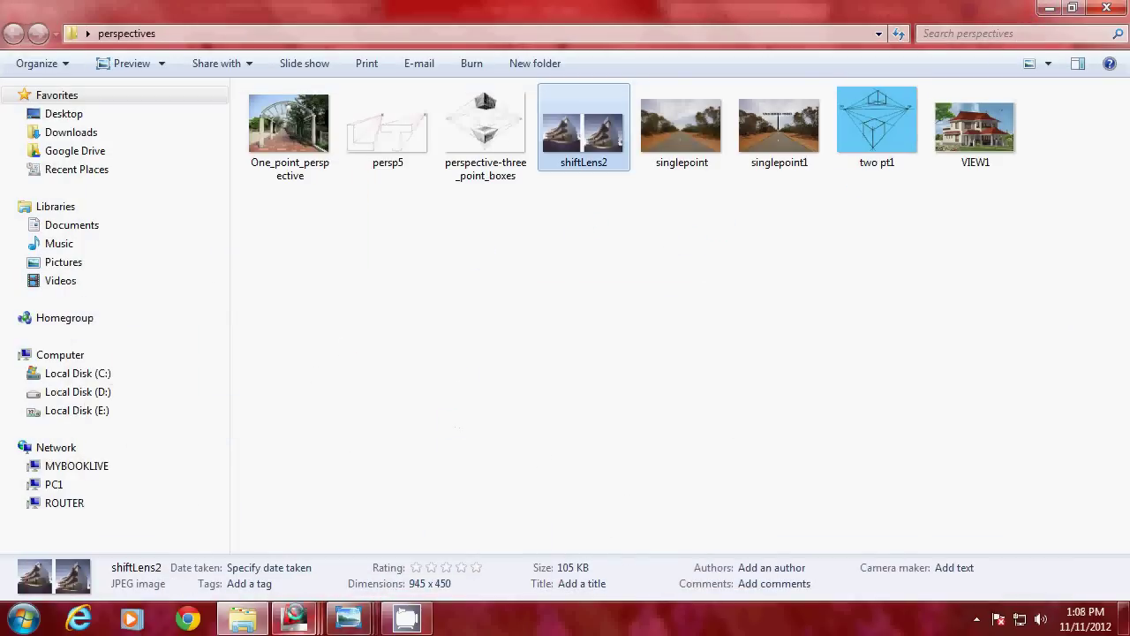
# Switch to the per1.dwg drawing in AutoCAD and bring up its notes on three point perspective
pyautogui.click(296, 614)
pyautogui.click(688, 540)
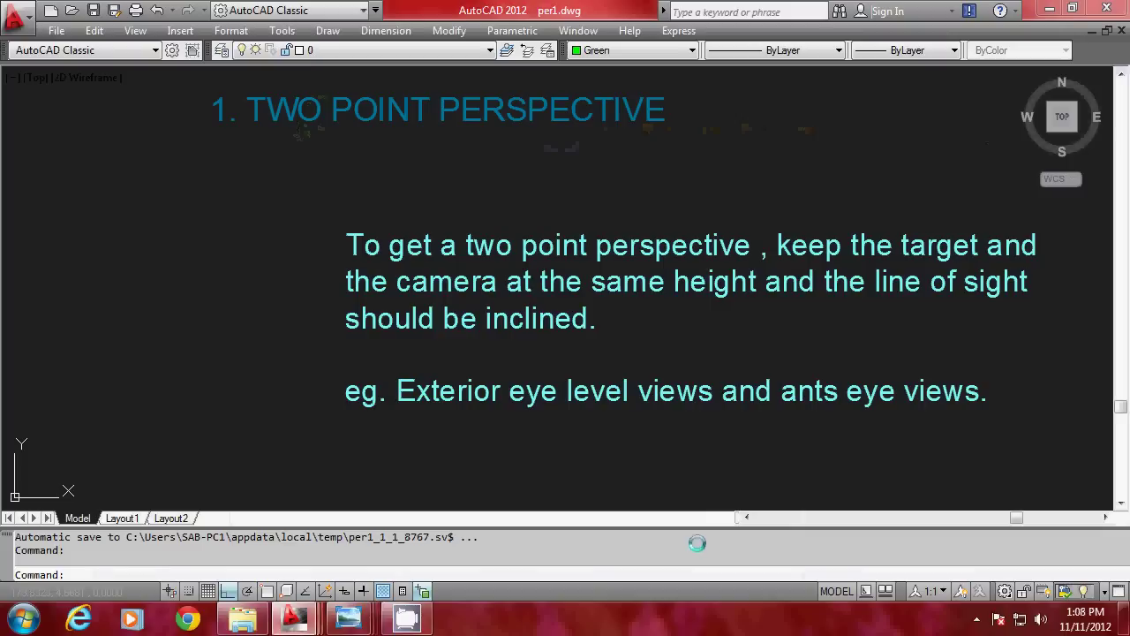
pyautogui.moveTo(872, 331); pyautogui.dragTo(273, 295, button='middle')
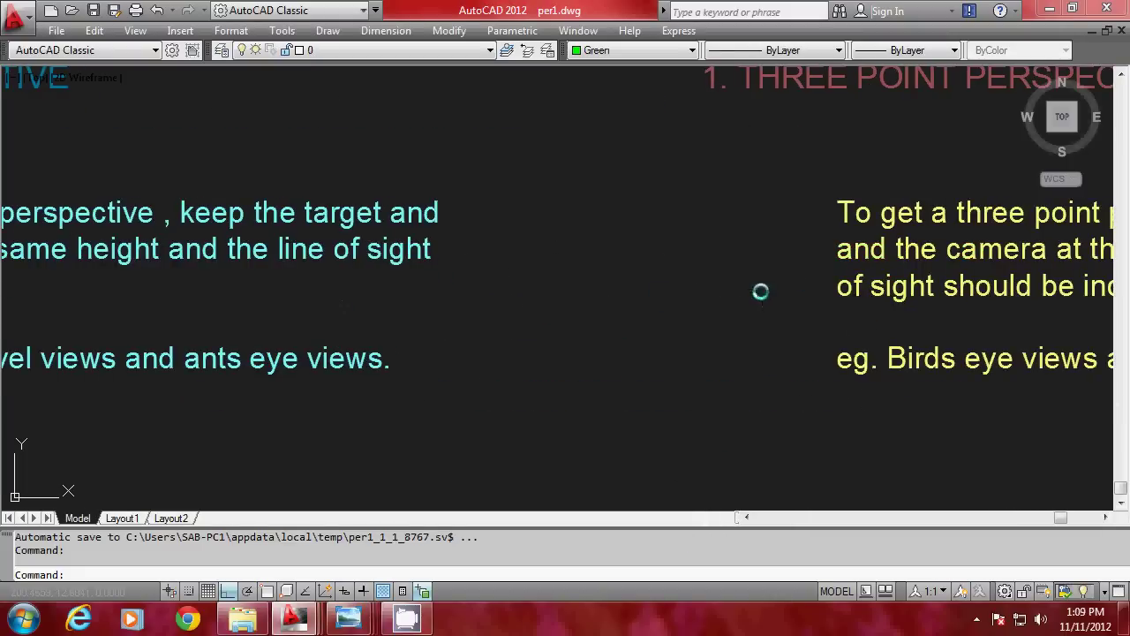
pyautogui.moveTo(759, 292); pyautogui.dragTo(263, 332, button='middle')
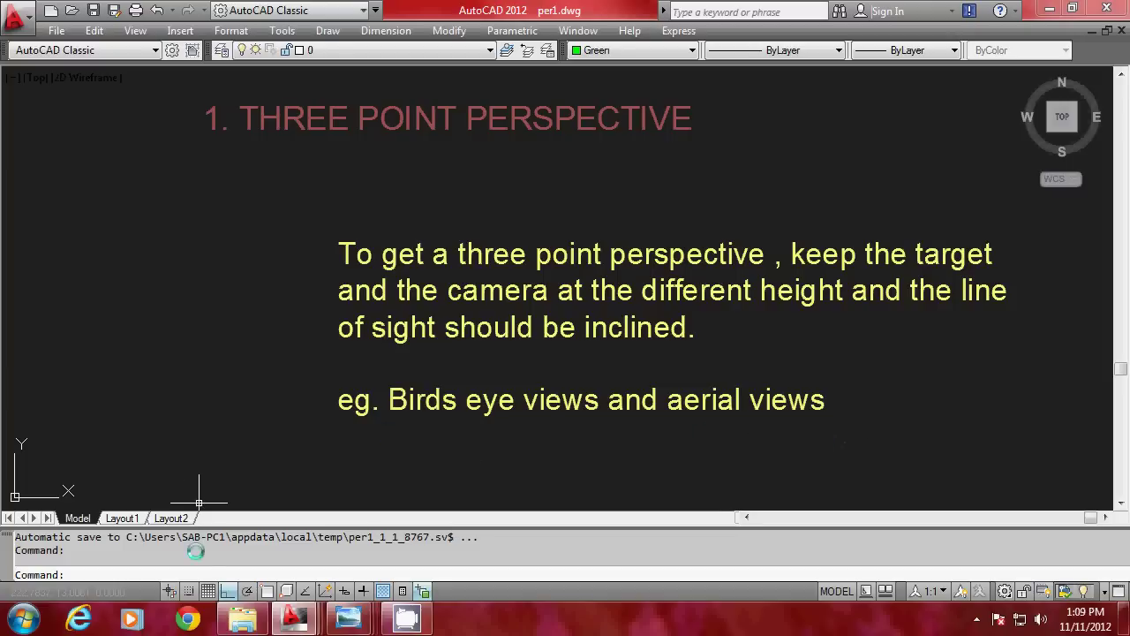
# Switch to the vytilla elev1.dwg drawing and start DVIEW on all objects
pyautogui.moveTo(292, 618)
pyautogui.click(316, 518)
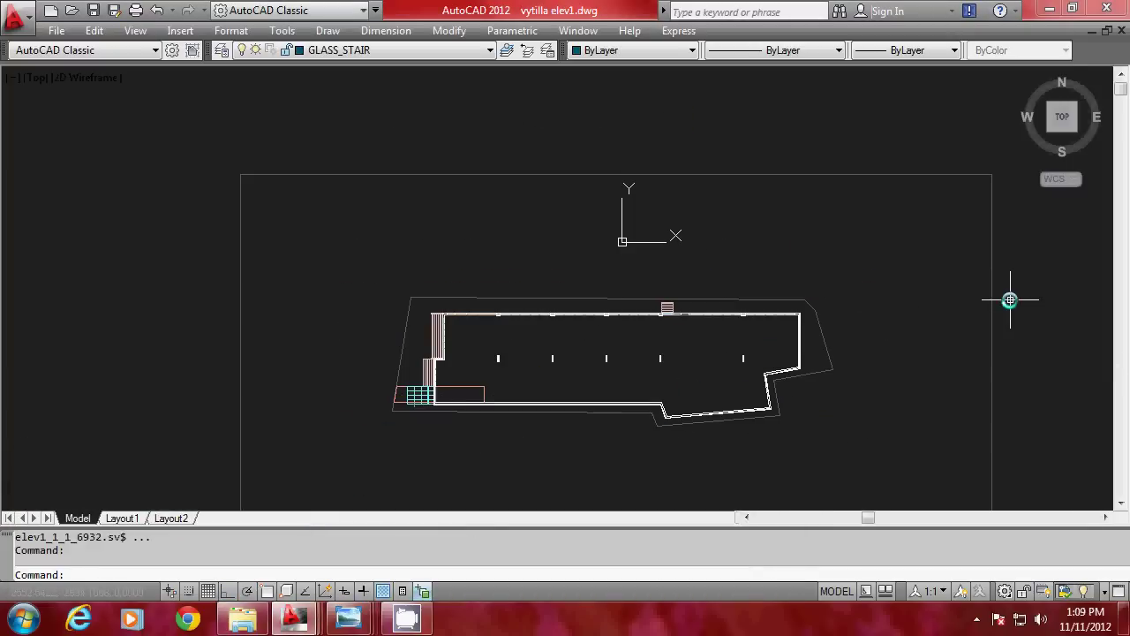
pyautogui.write('DVIEW')
pyautogui.press('Return')
pyautogui.write('AL')
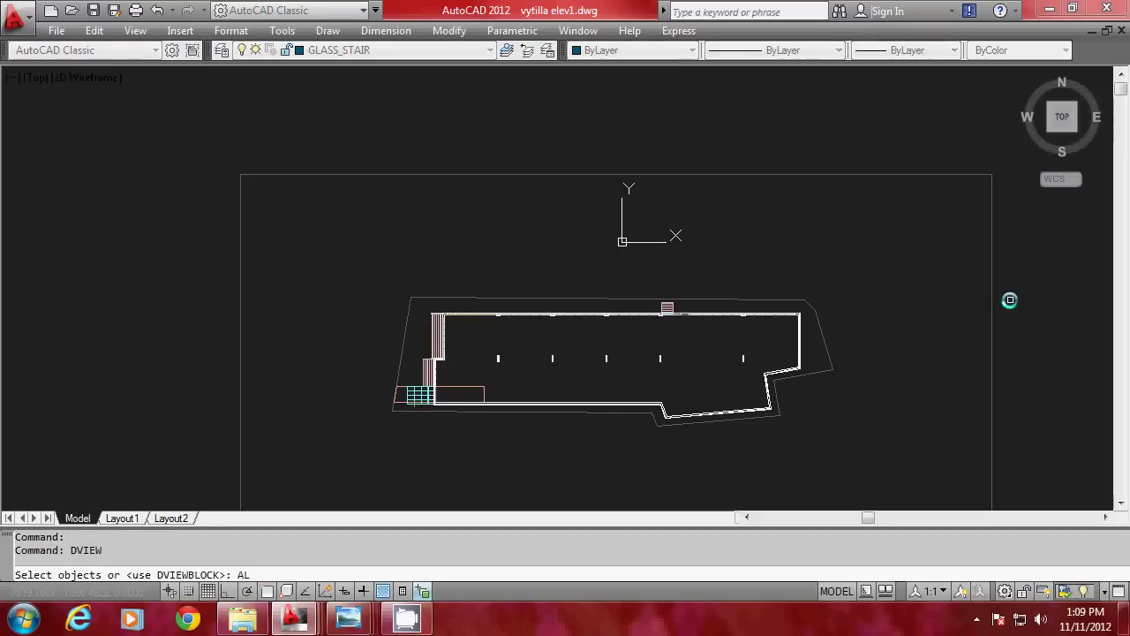
pyautogui.write('L')
pyautogui.press('Return')
pyautogui.press('Return')
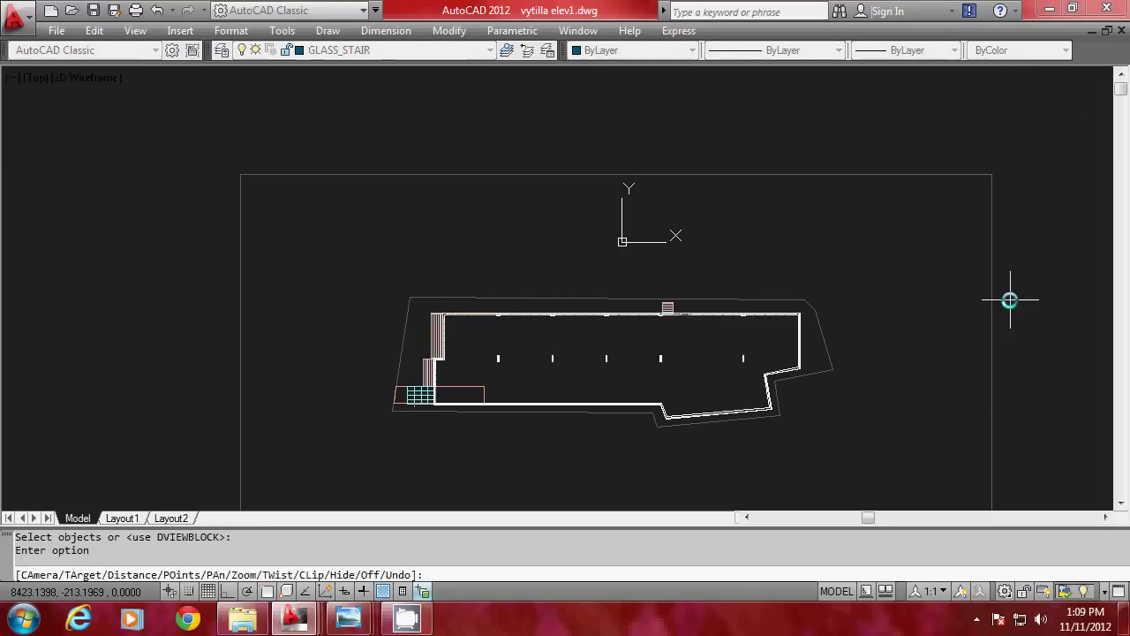
pyautogui.press('Return')
# With the Points option, place the target near the middle of the building plan using the .XY filter and a Z height of 100
pyautogui.write('P')
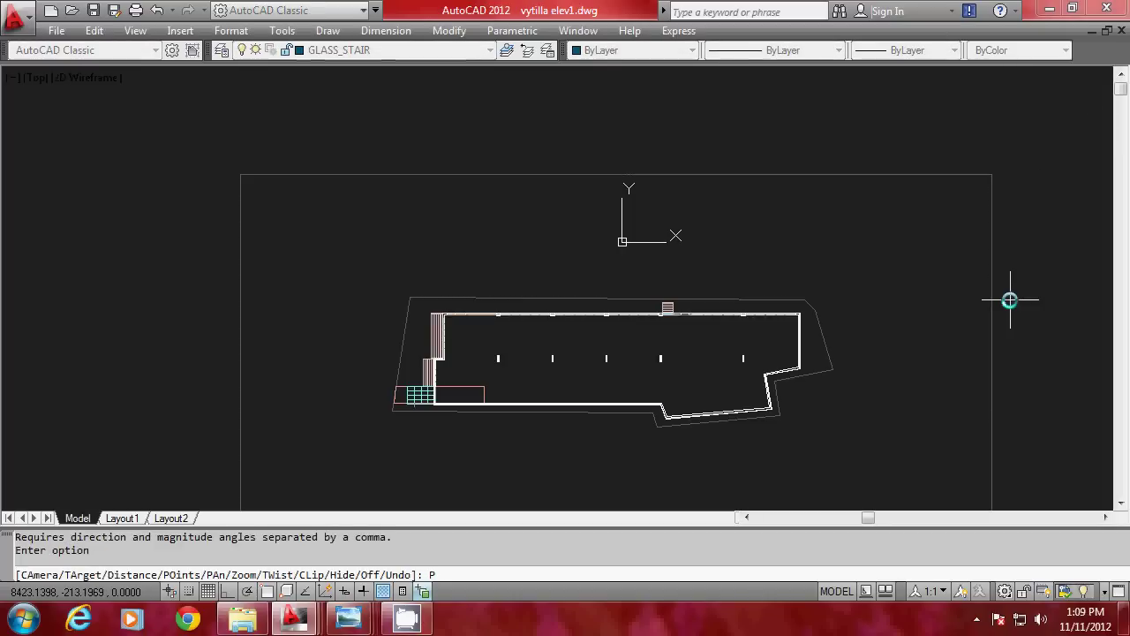
pyautogui.write('O')
pyautogui.press('Return')
pyautogui.write('.')
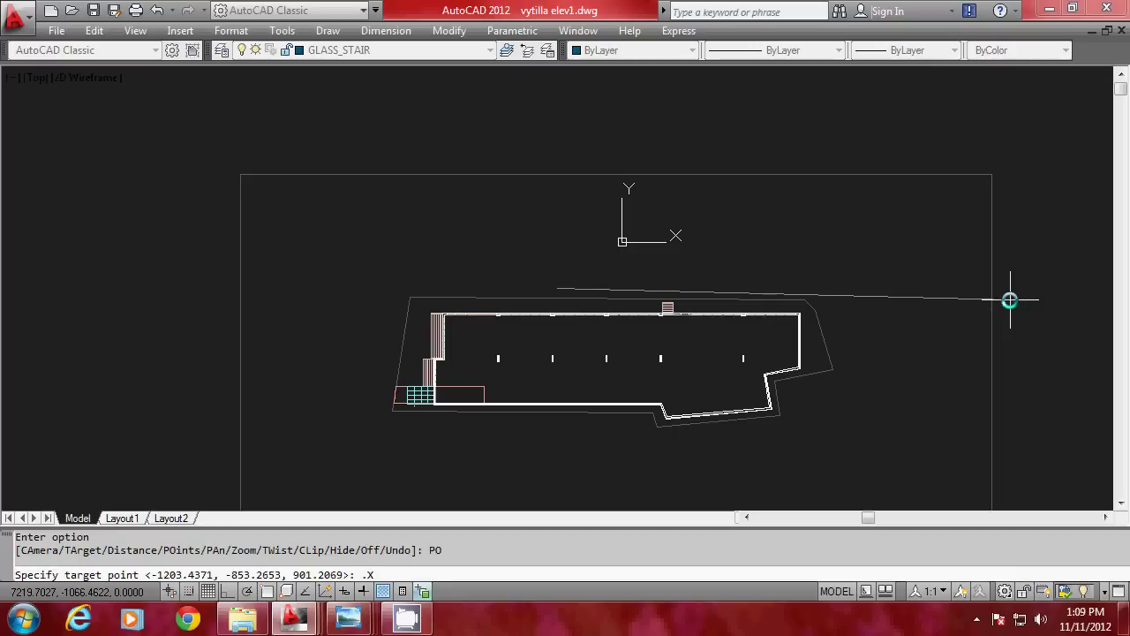
pyautogui.press('Return')
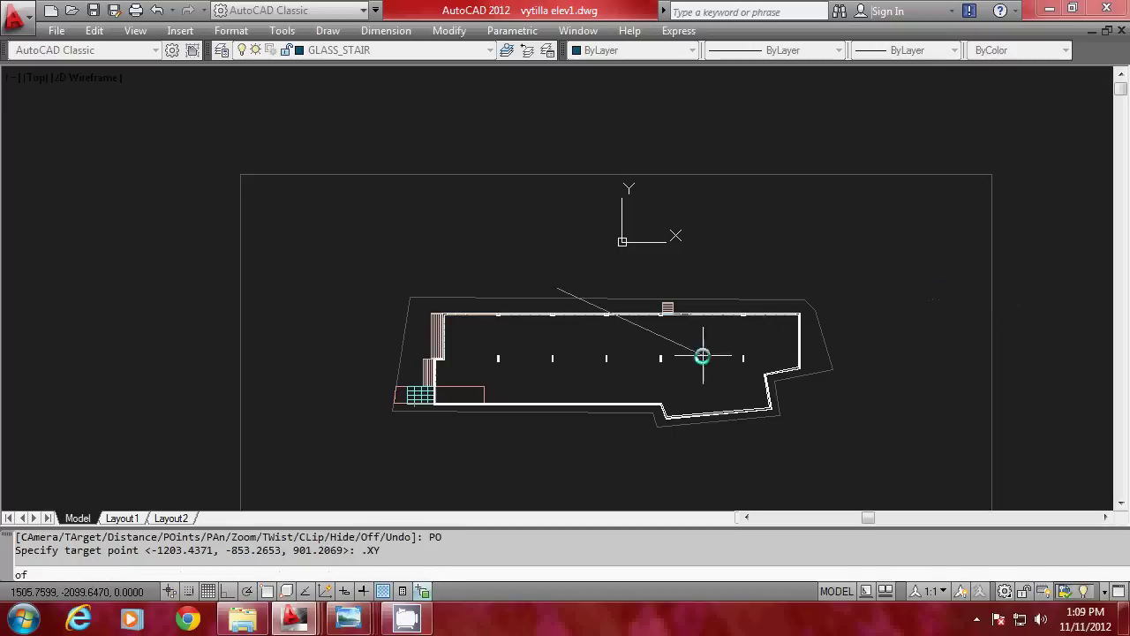
pyautogui.click(626, 358)
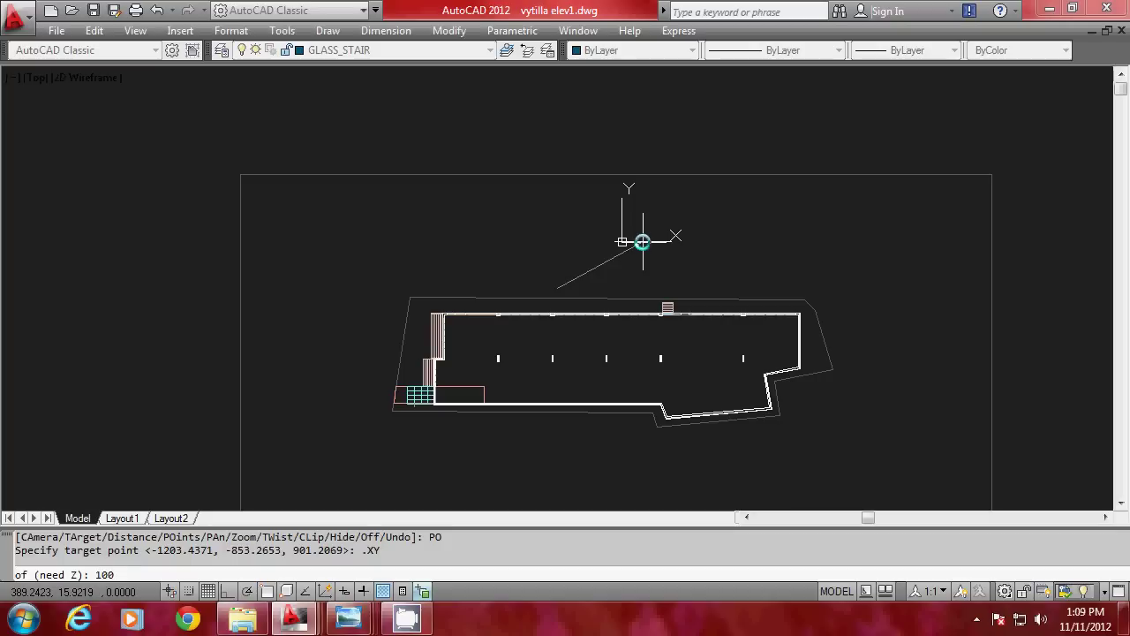
pyautogui.write('100')
pyautogui.press('Return')
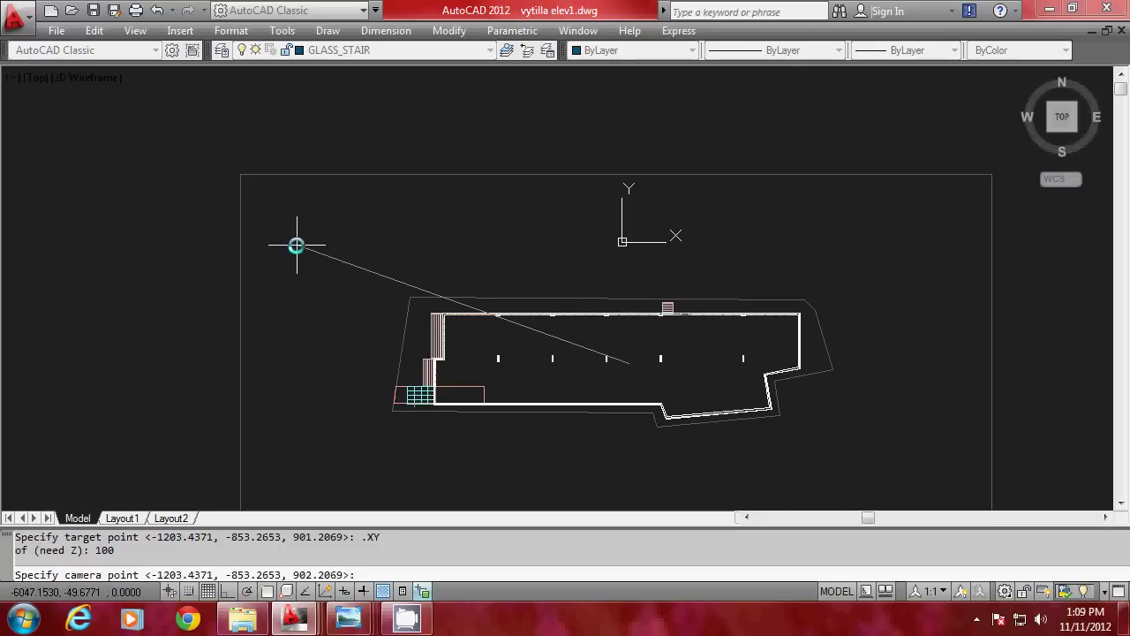
# Place the camera beyond the north-west corner of the site boundary using the .XY filter and a Z height of 15000
pyautogui.write('.XY')
pyautogui.press('Return')
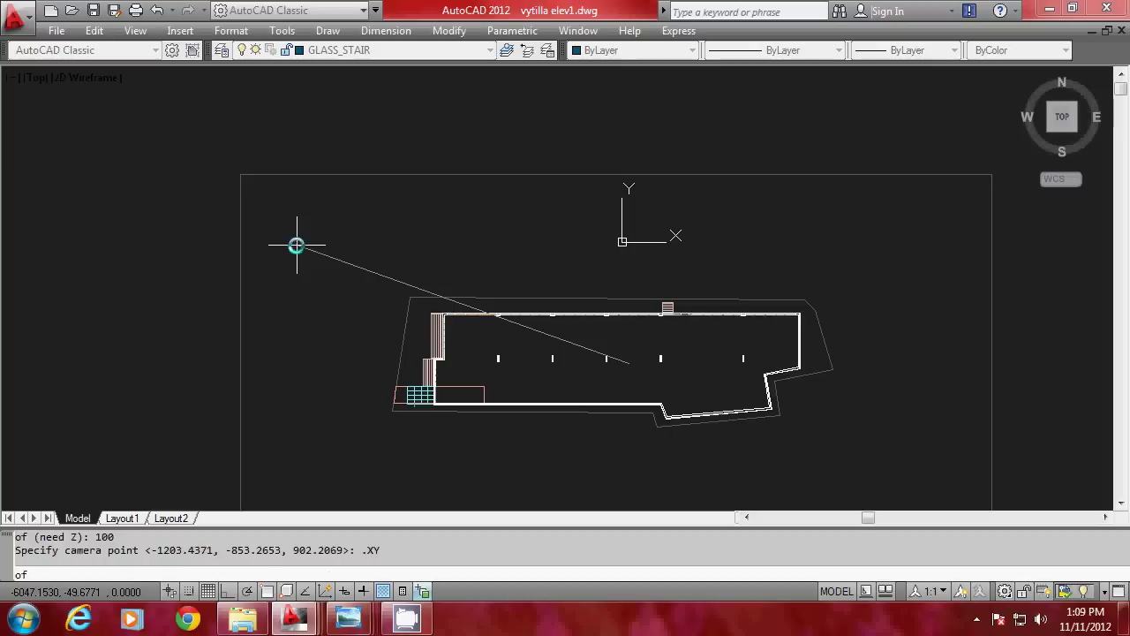
pyautogui.click(160, 87)
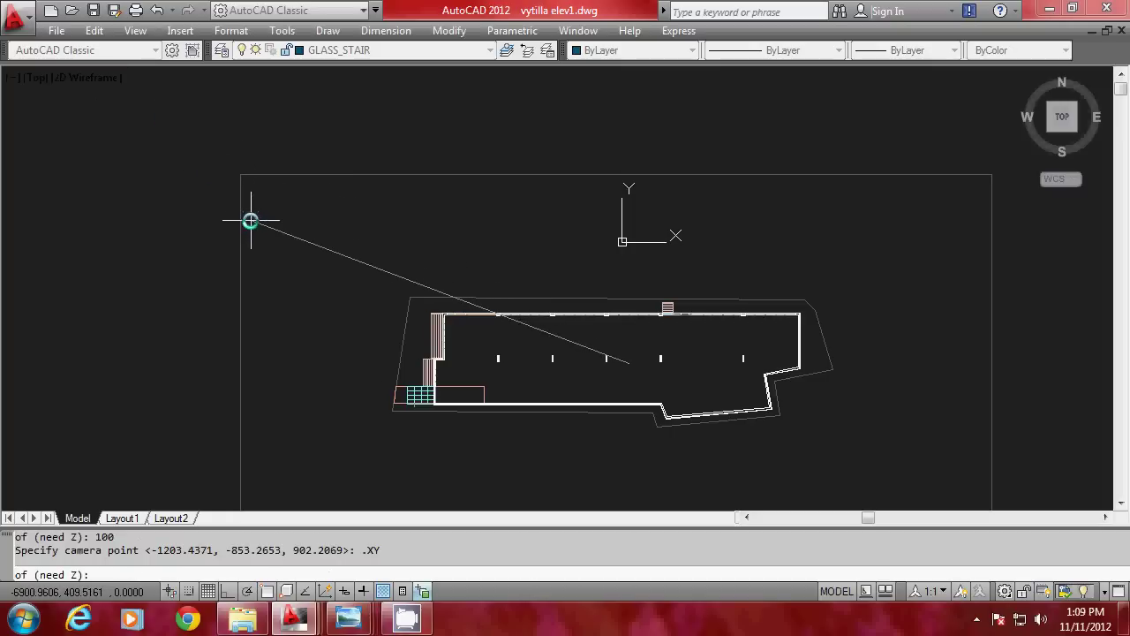
pyautogui.write('15000')
pyautogui.press('Return')
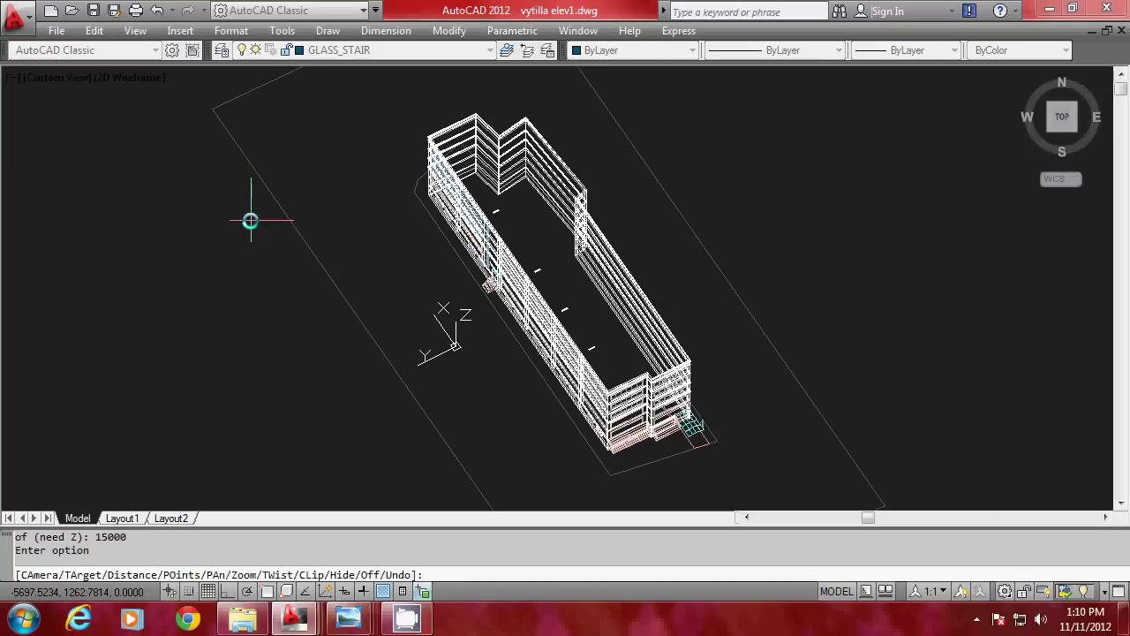
# Turn on perspective with the Distance option, set the camera-target distance to 25000 and finish DVIEW
pyautogui.write('D')
pyautogui.press('Return')
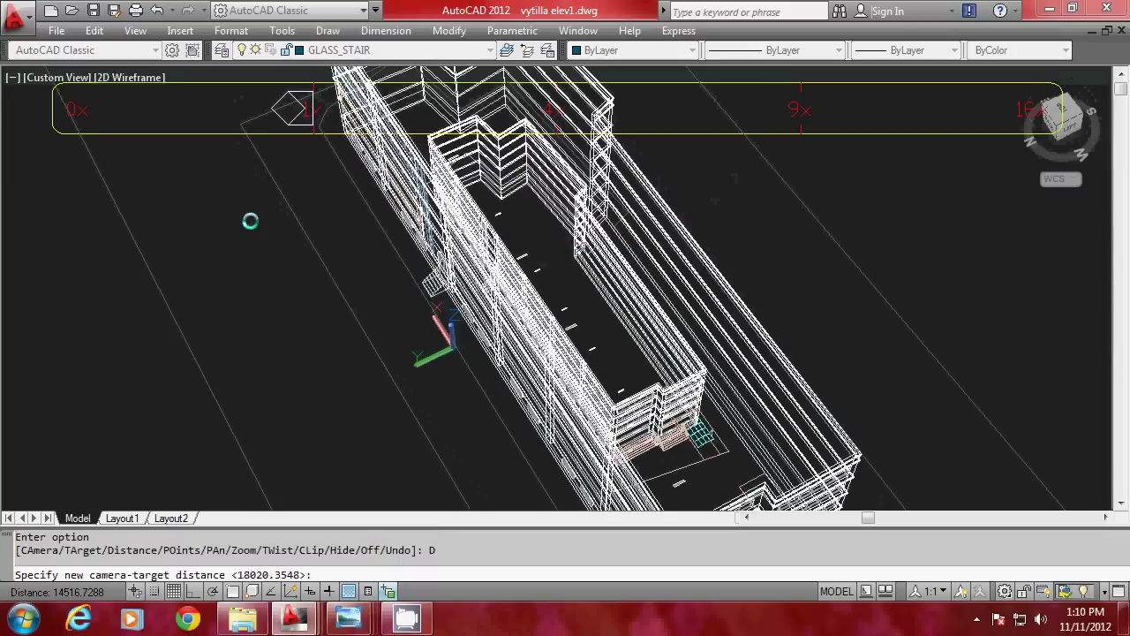
pyautogui.press('Return')
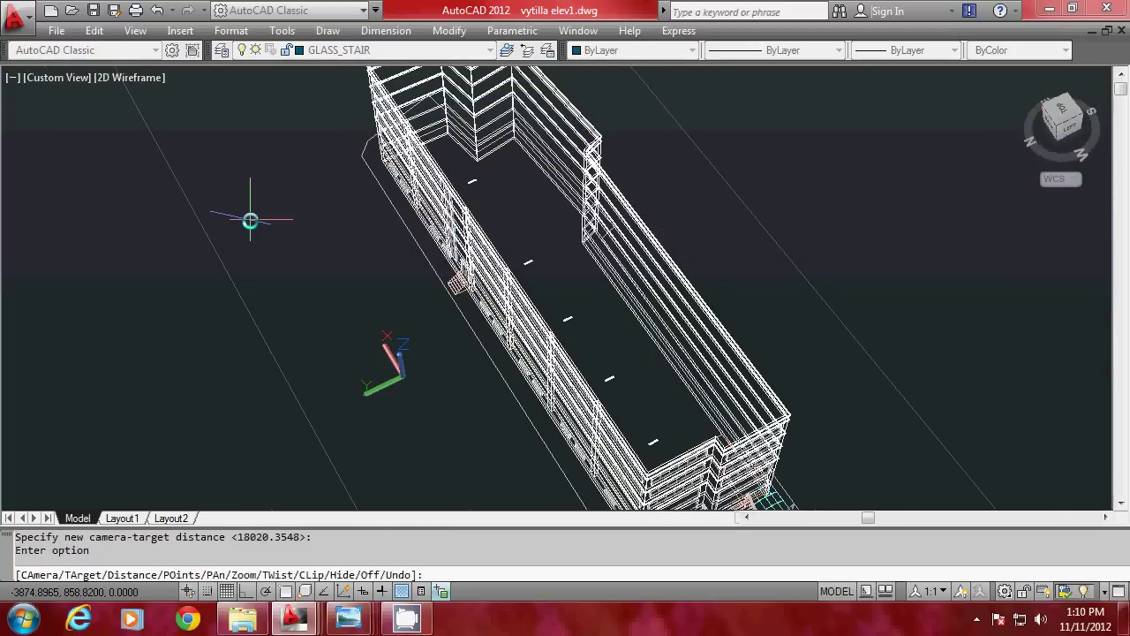
pyautogui.write('D')
pyautogui.press('Return')
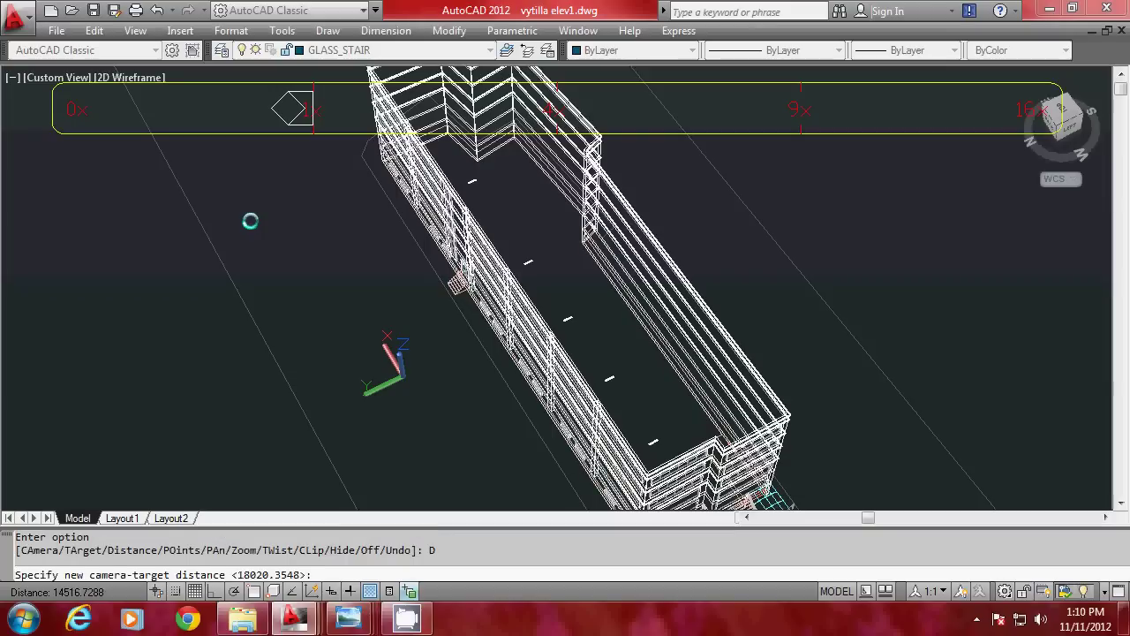
pyautogui.write('25000')
pyautogui.press('Return')
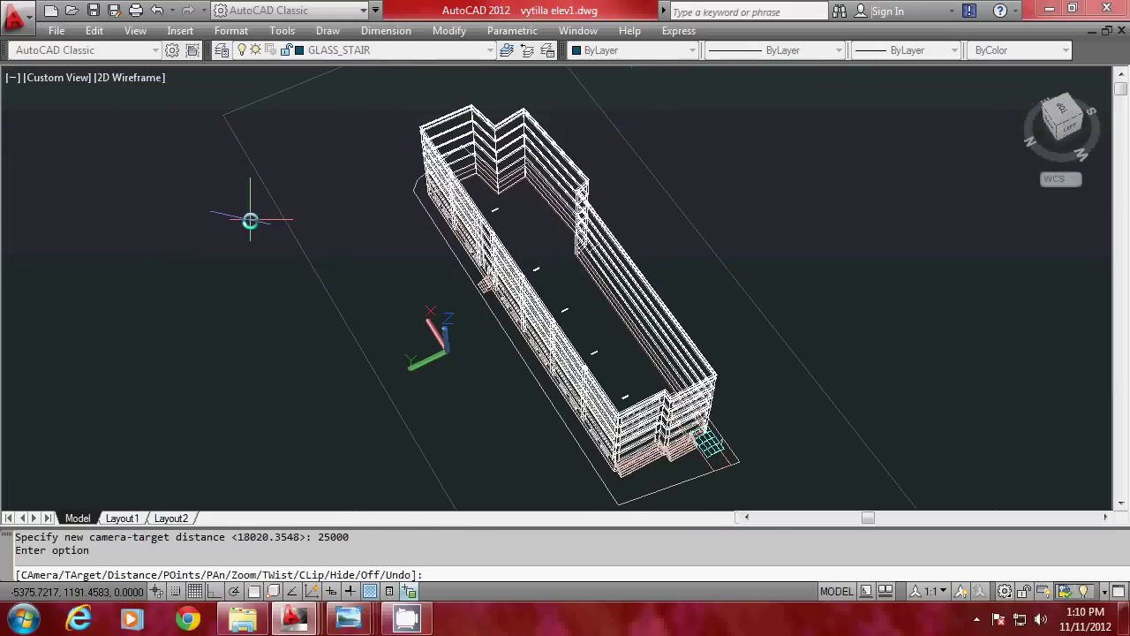
pyautogui.press('Return')
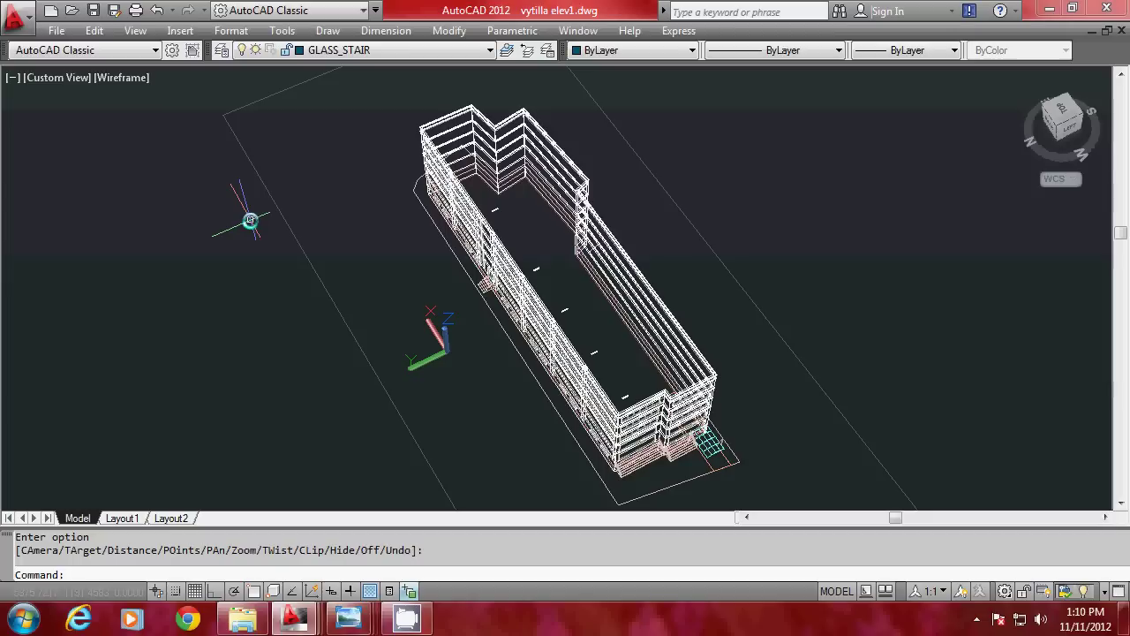
# Orbit the building to a lower, closer view of the corner with the entrance steps and remove its hidden lines with HIDE
pyautogui.write('ORBIT')
pyautogui.press('Return')
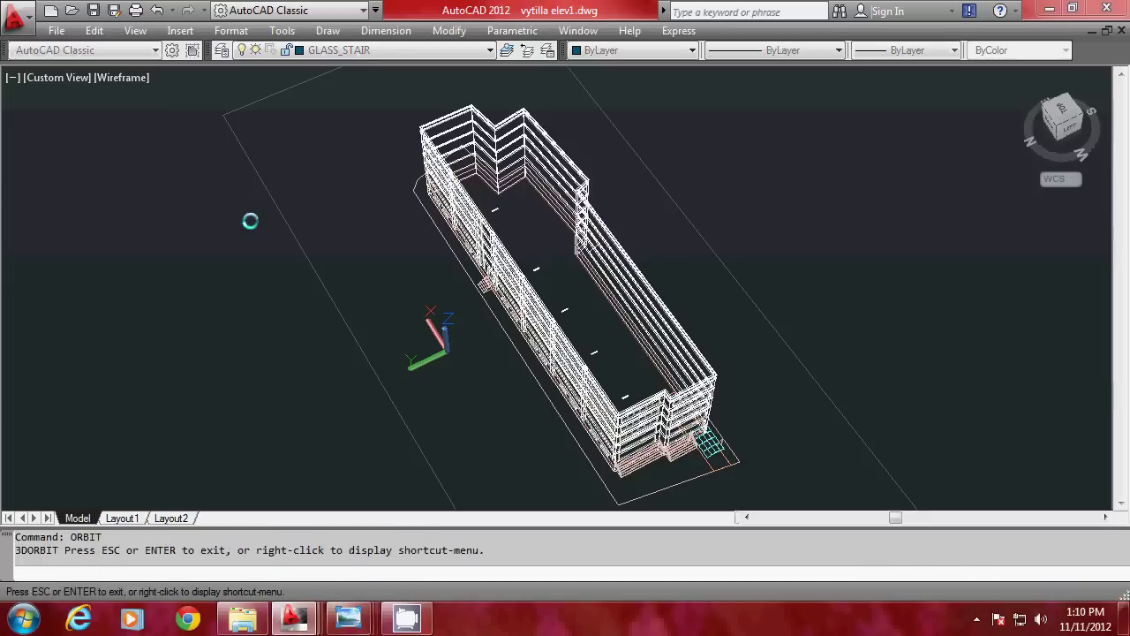
pyautogui.moveTo(522, 404); pyautogui.dragTo(555, 316)
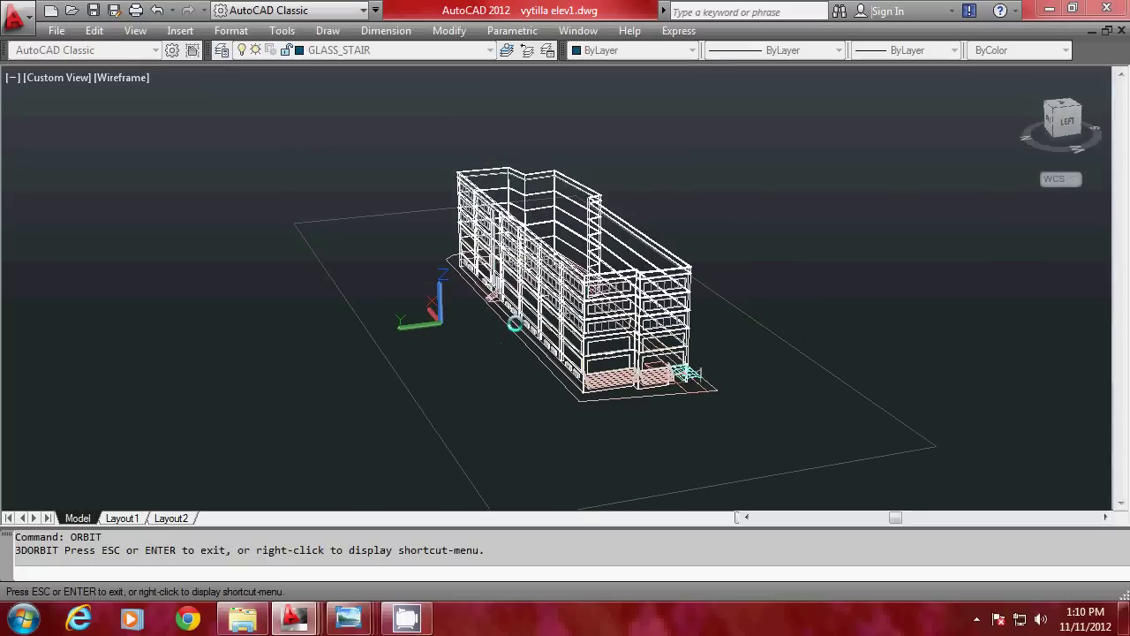
pyautogui.scroll(3, 554, 314)
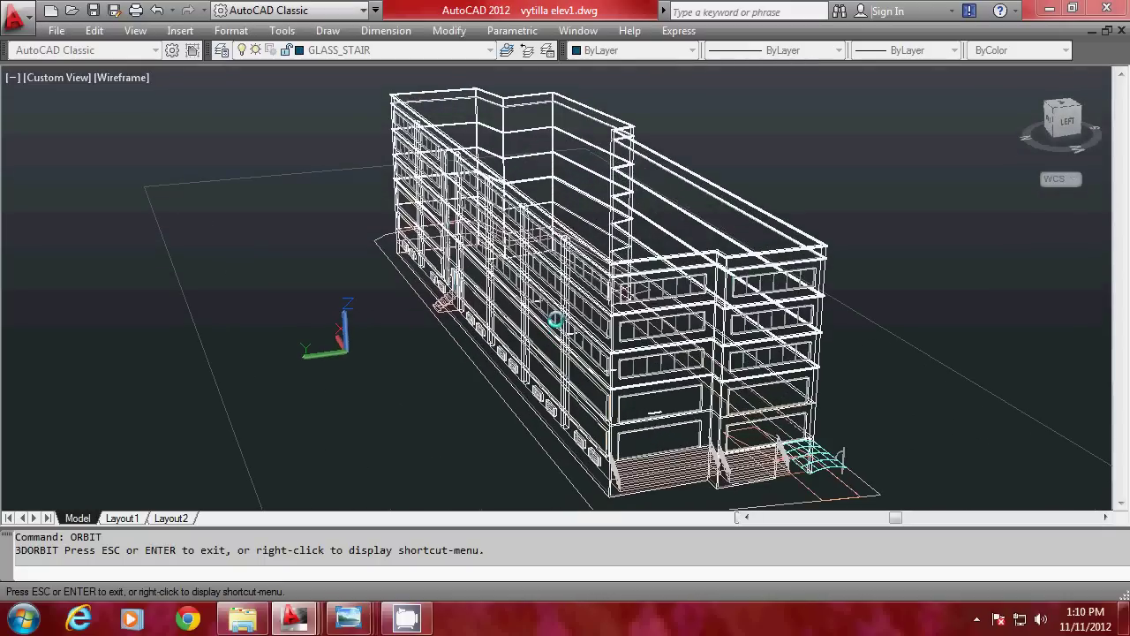
pyautogui.rightClick(552, 249)
pyautogui.click(586, 260)
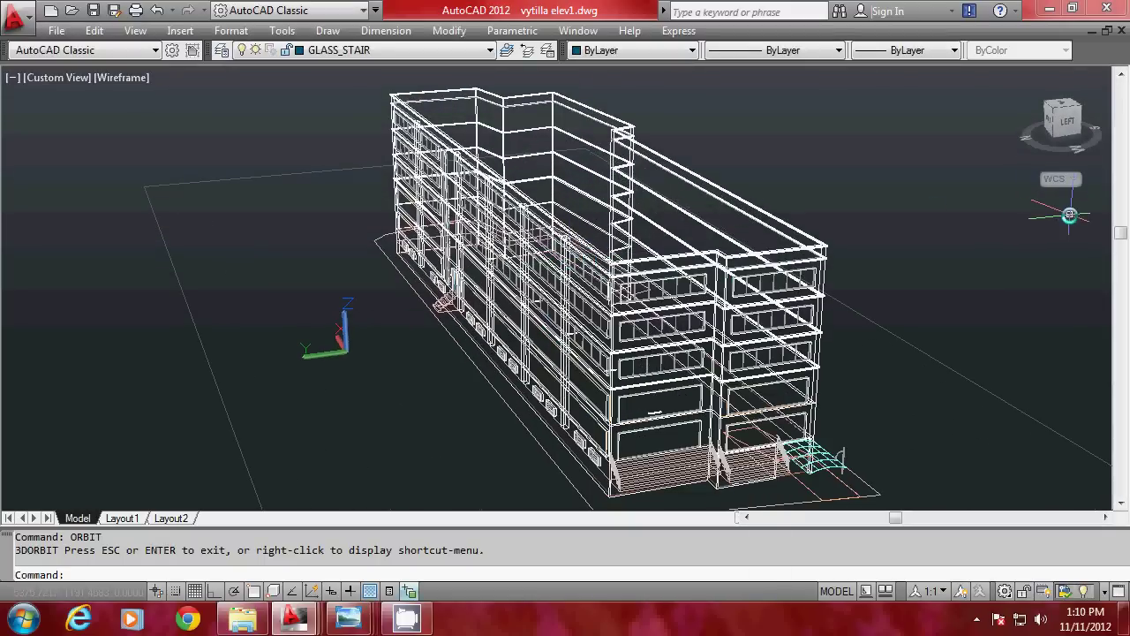
pyautogui.write('HI')
pyautogui.press('Return')
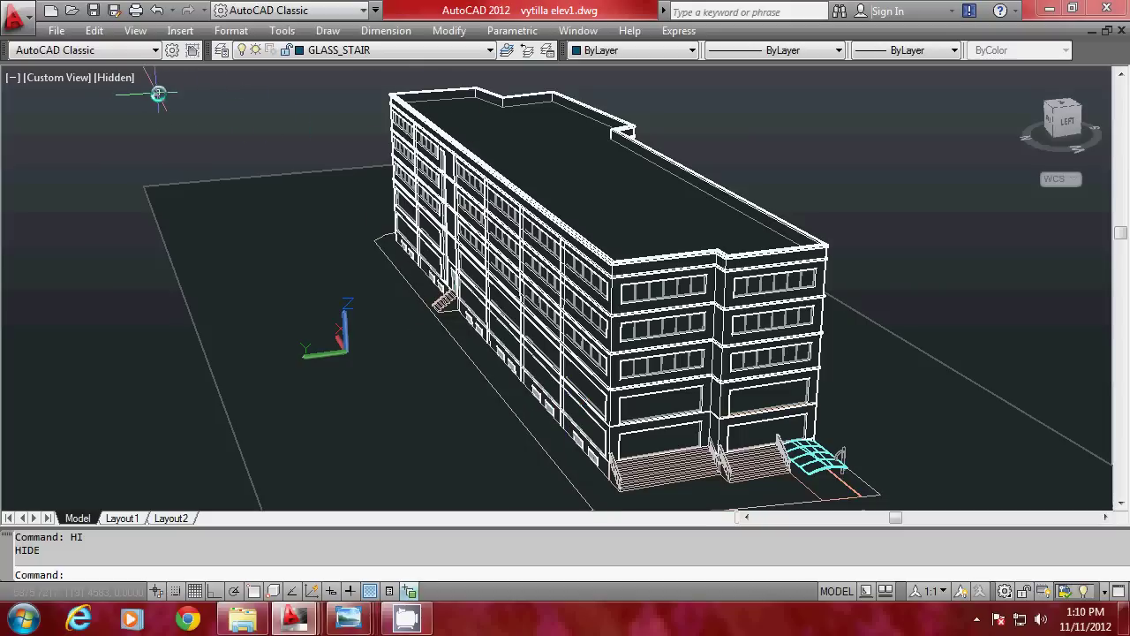
# Bring up the previews of the open drawings
pyautogui.click(644, 250)
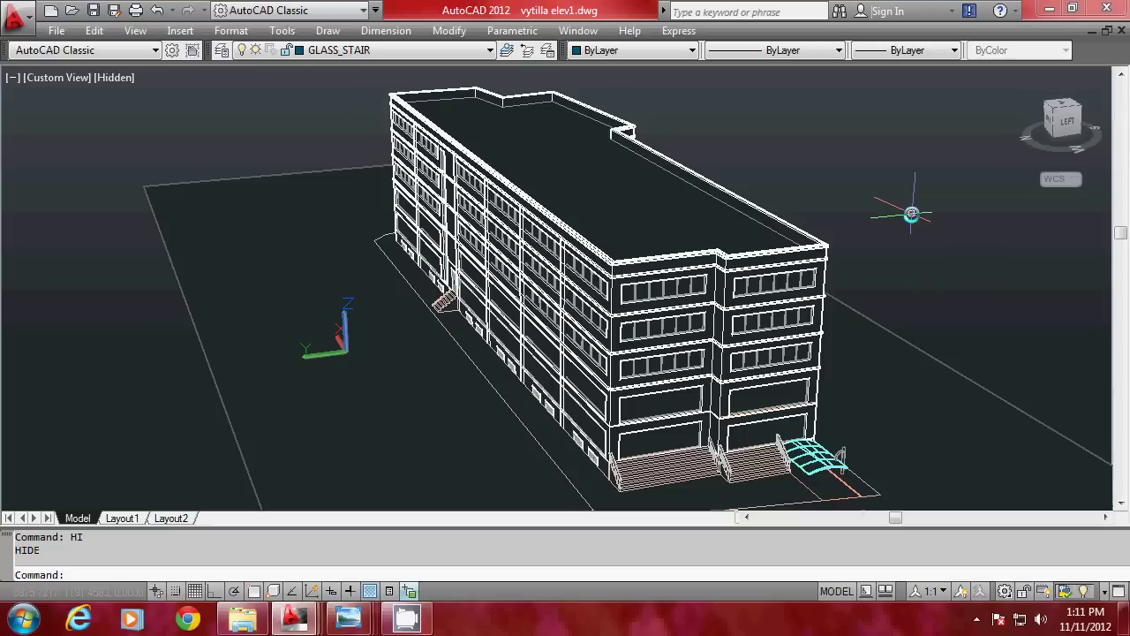
pyautogui.moveTo(292, 618)
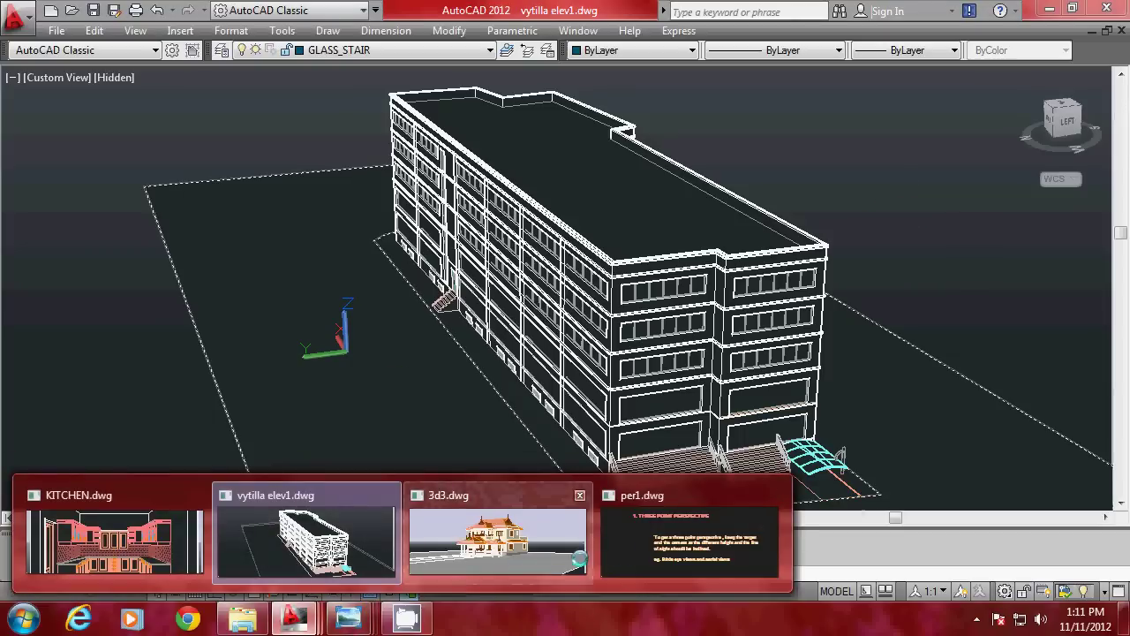